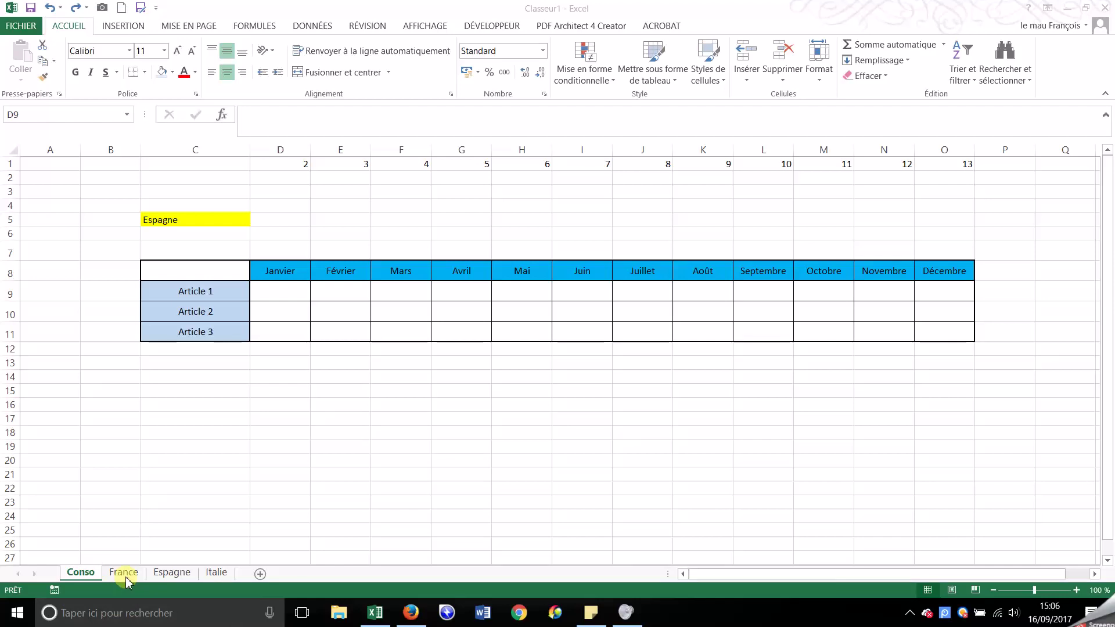
Look through the France, Espagne and Italie sheets, and return to the Conso sheet.
left_click(127, 573)
left_click(173, 576)
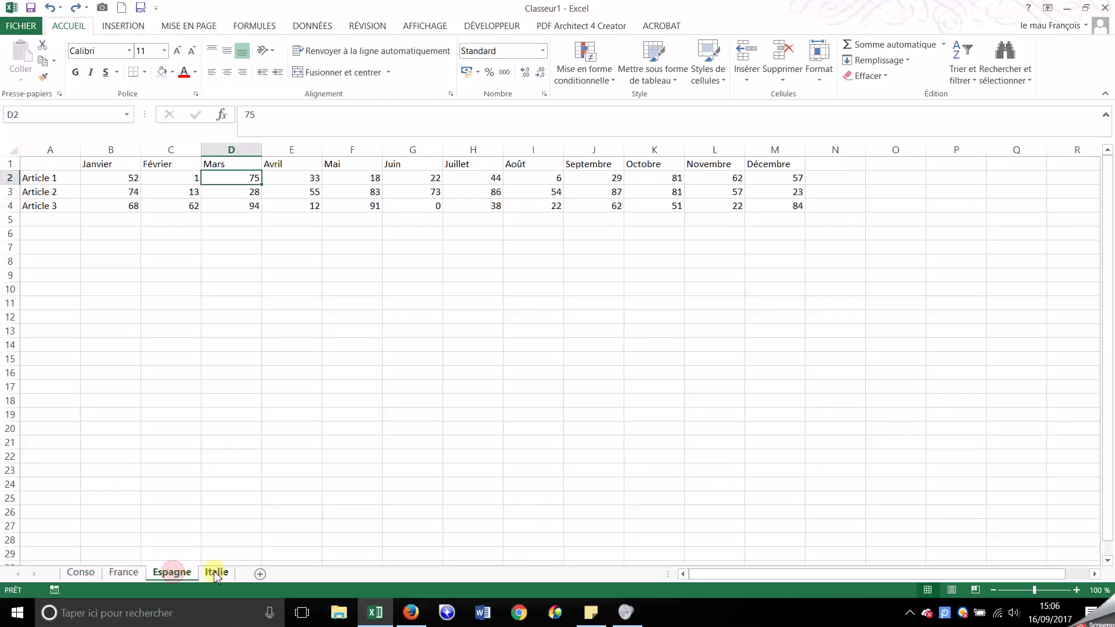
left_click(215, 574)
left_click(117, 575)
left_click(80, 573)
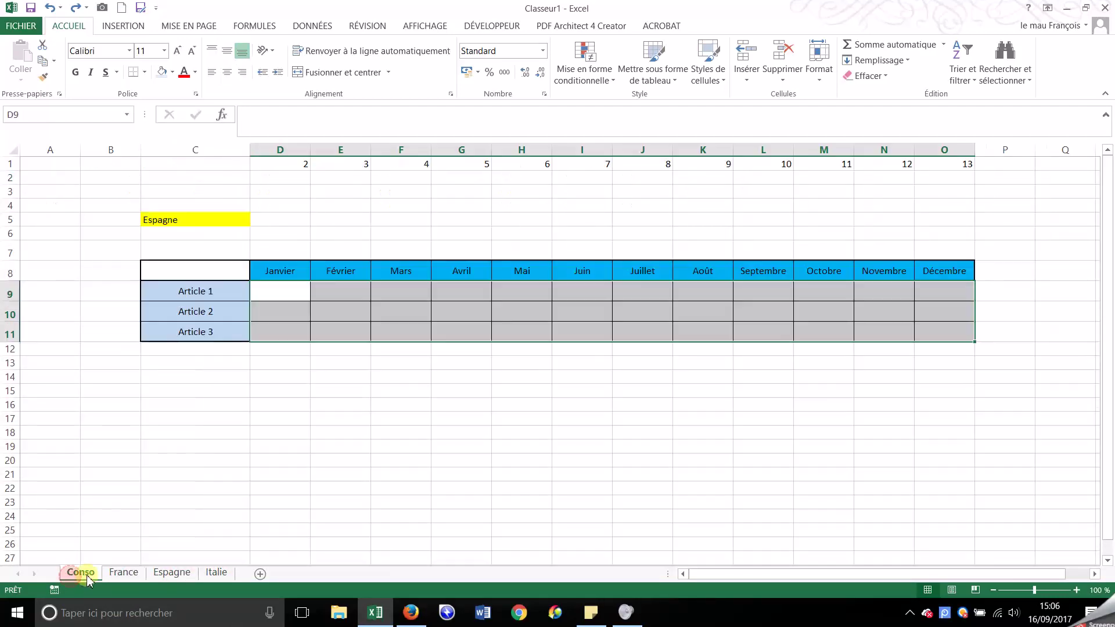
Examine the empty table's first data cell and the country choices offered in cell C5.
left_click(223, 417)
left_click(278, 292)
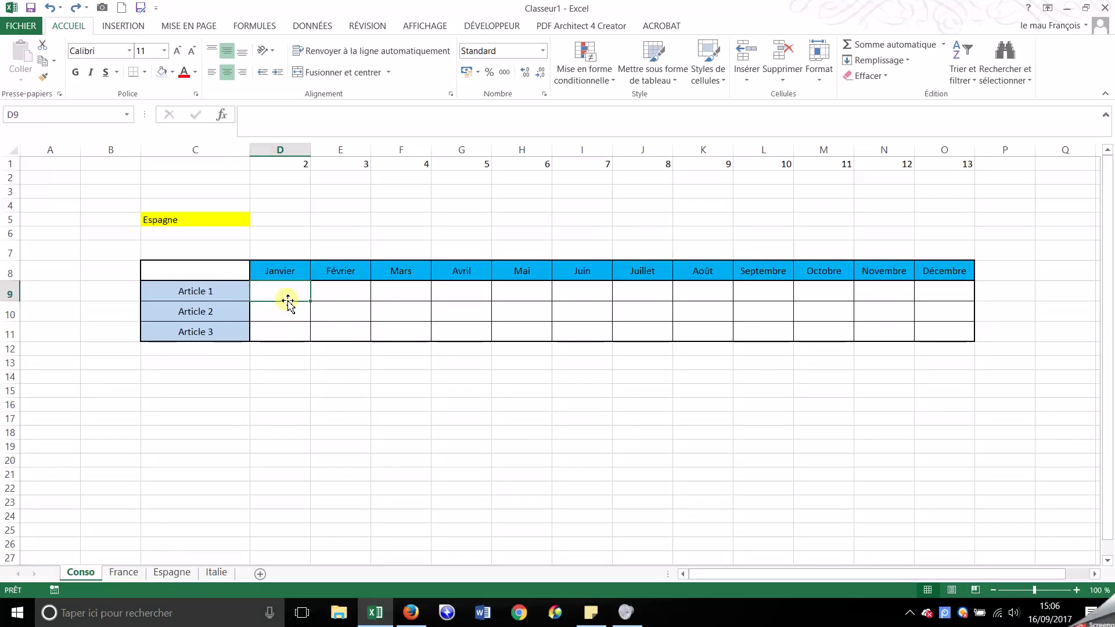
left_click(236, 220)
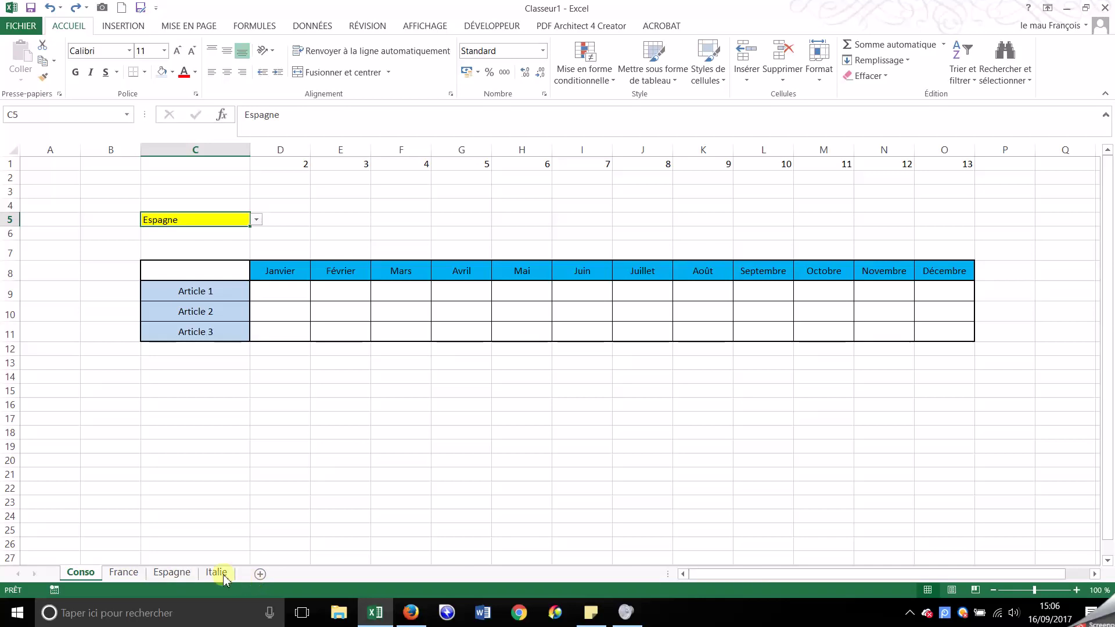
left_click(256, 220)
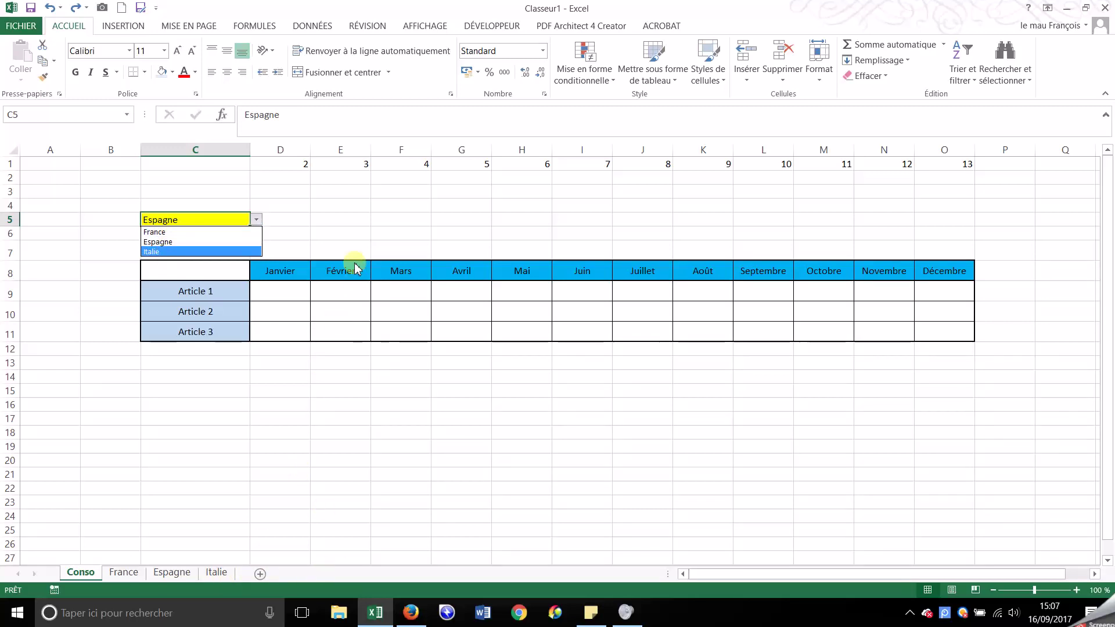
left_click(349, 234)
left_click(323, 219)
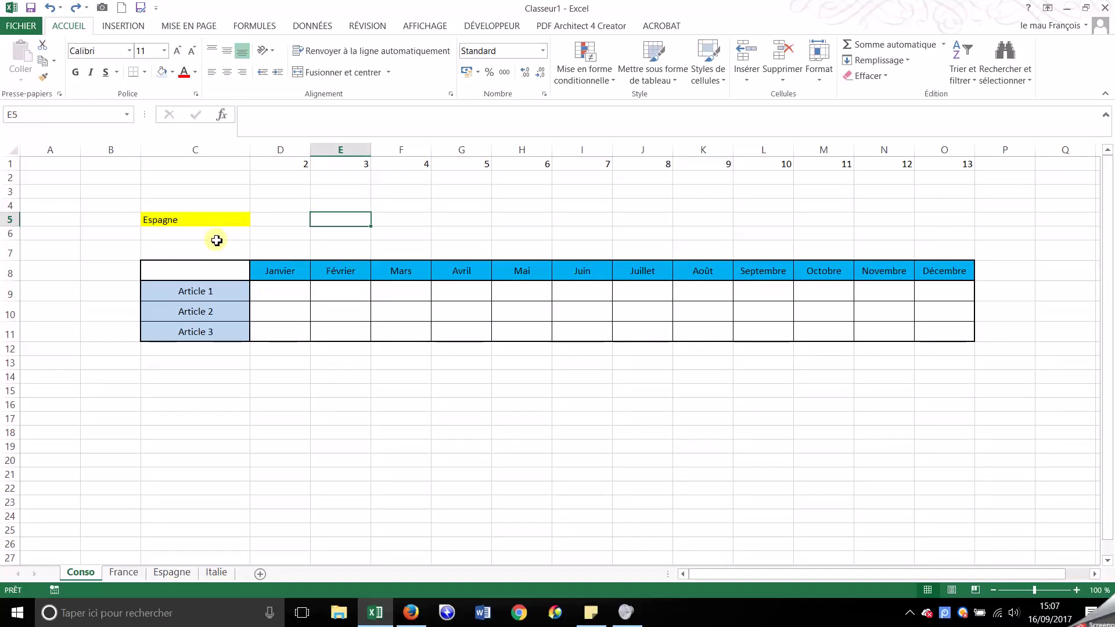
Centre cell C5 and make it bold, and choose France from its country list.
left_click(218, 220)
left_click(227, 73)
left_click(226, 51)
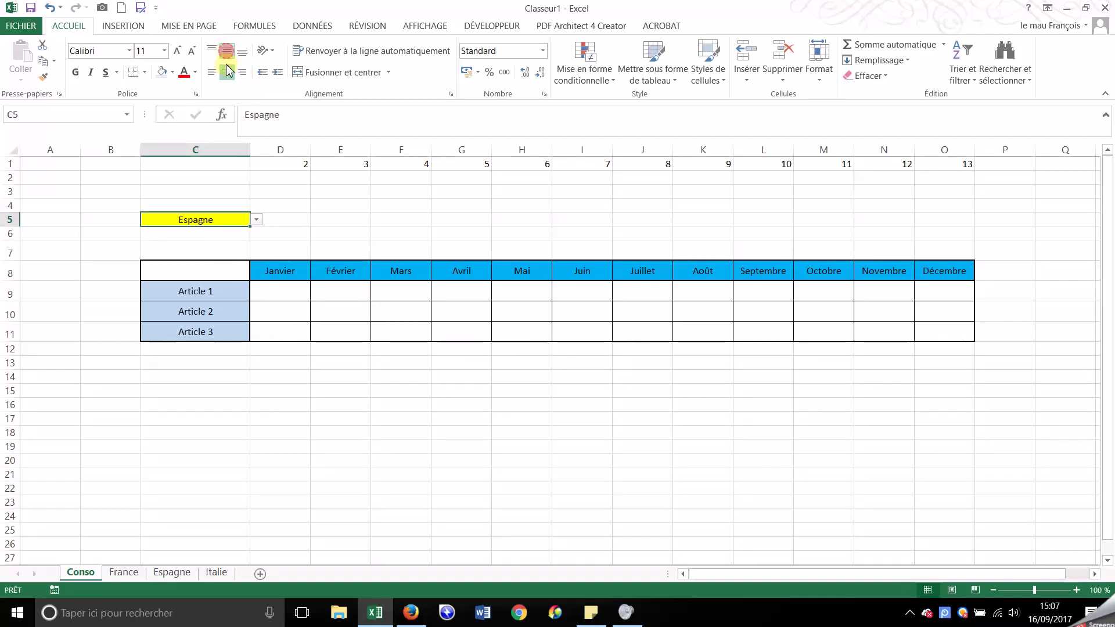
left_click(76, 72)
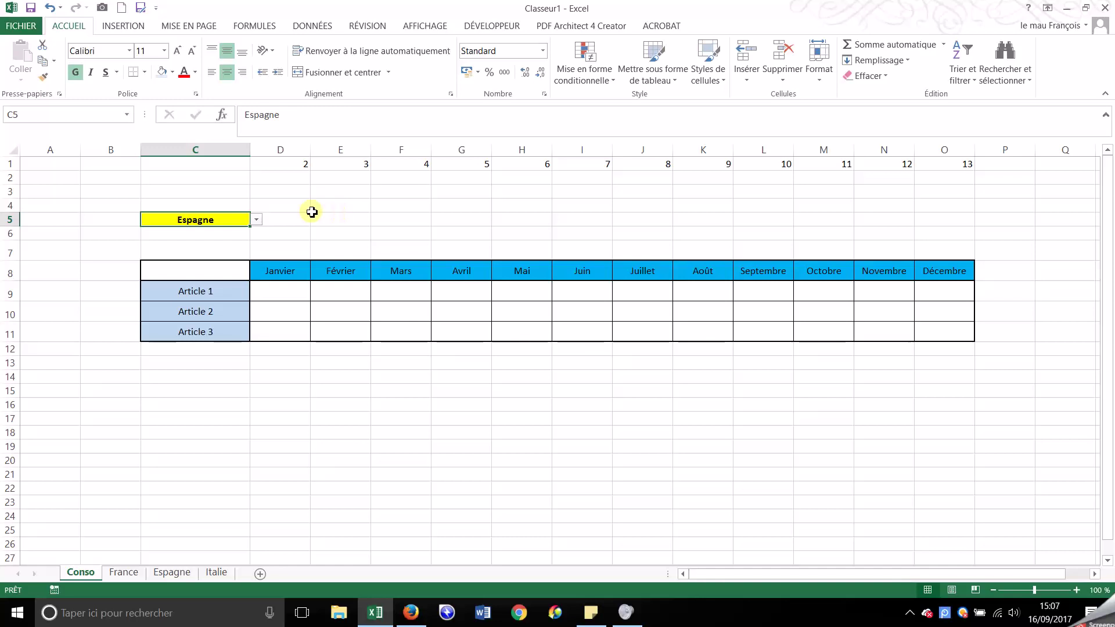
left_click(256, 219)
left_click(217, 233)
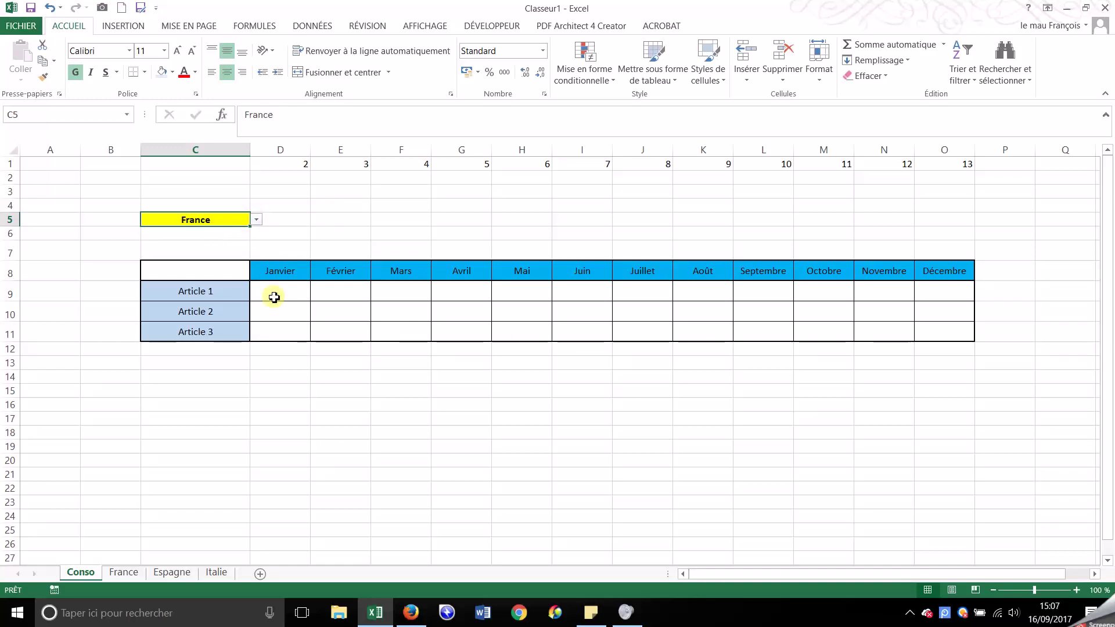
Start a RECHERCHEV formula in D9 with $C9 as the lookup value, locking only the column.
left_click(274, 297)
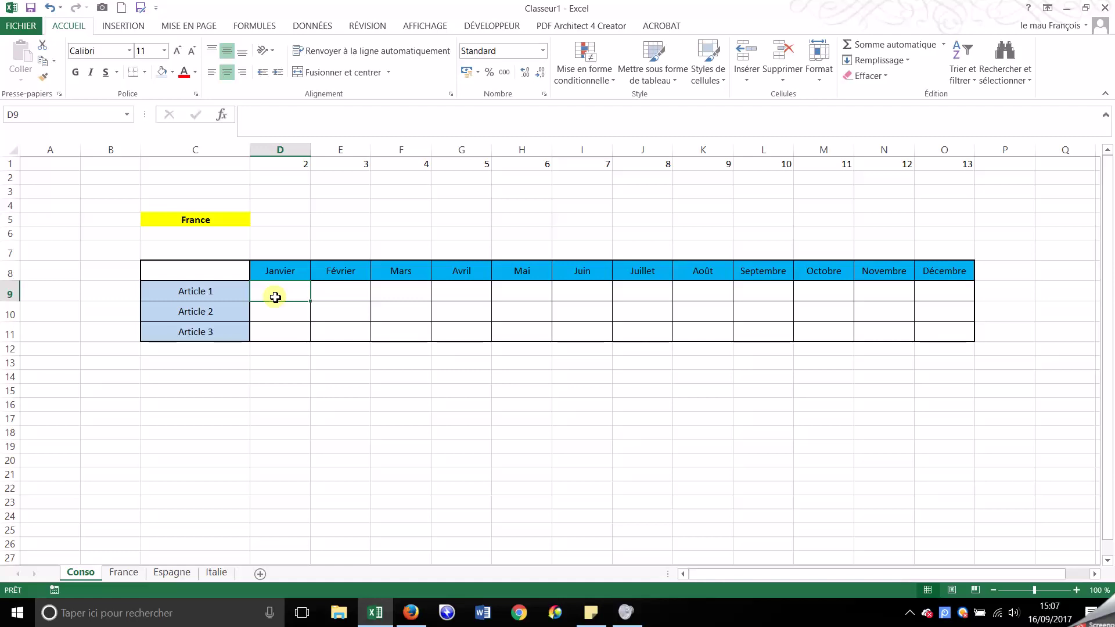
type("=")
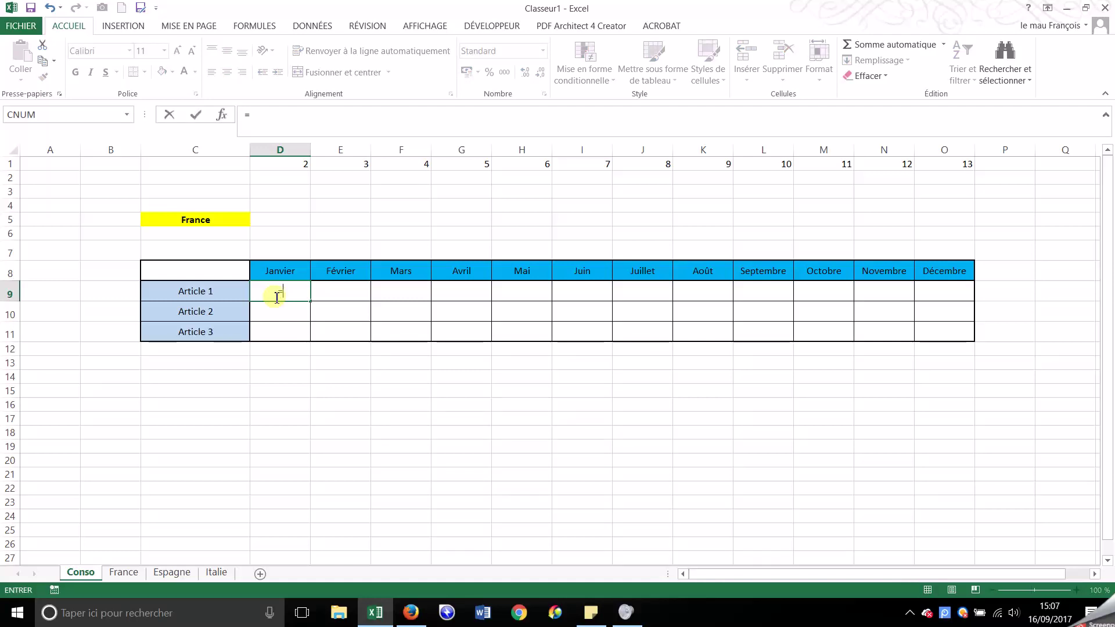
type("recherchev(")
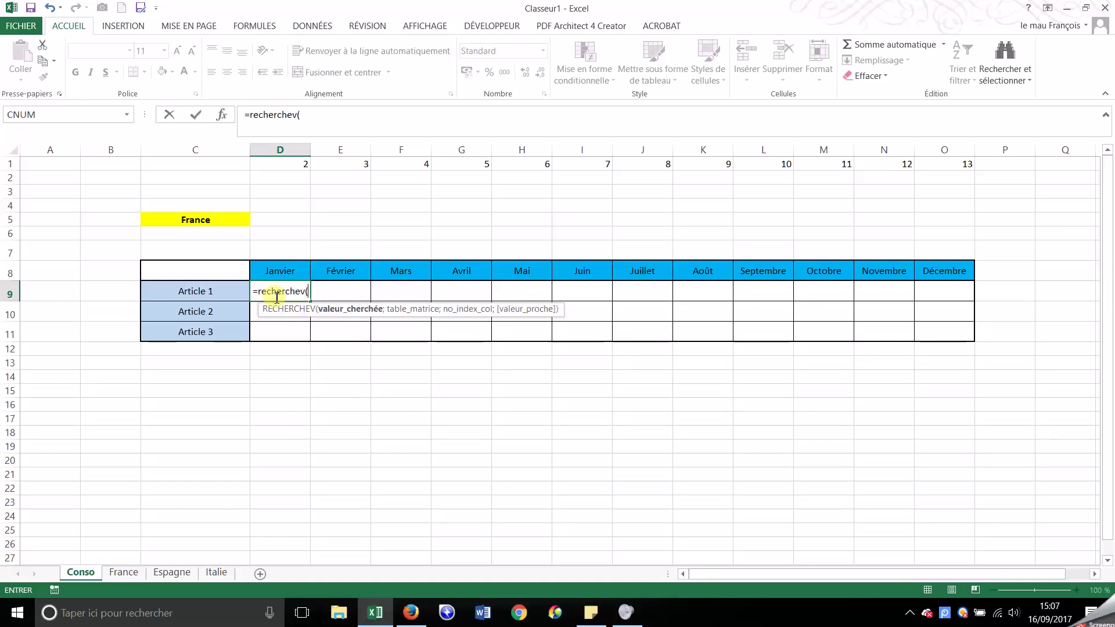
key("Left")
key("F4")
key("F4")
key("F4")
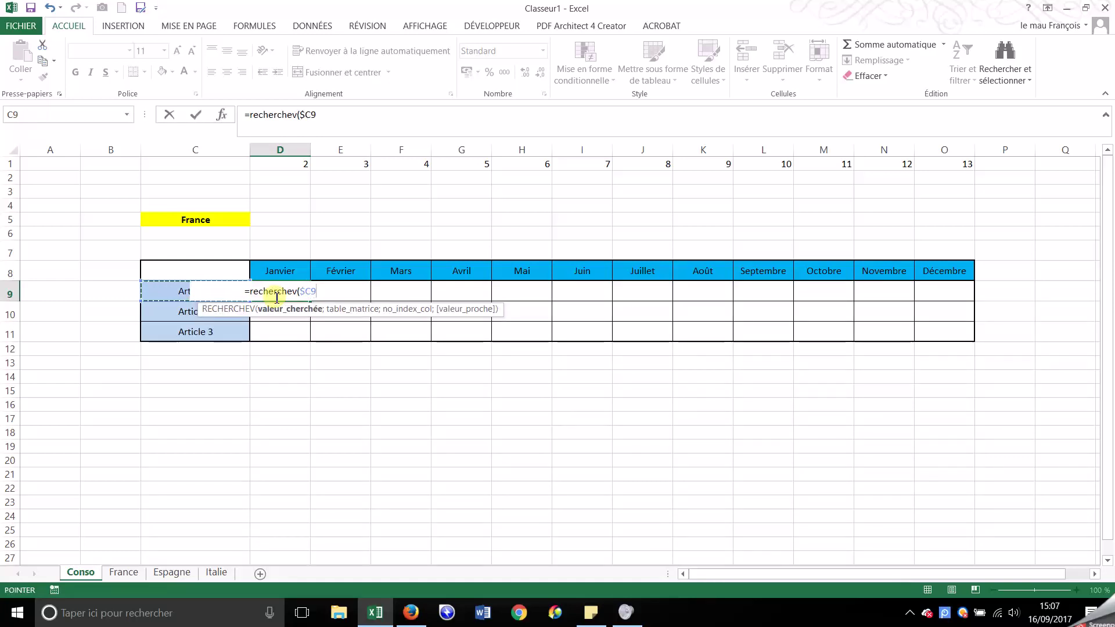
type(";")
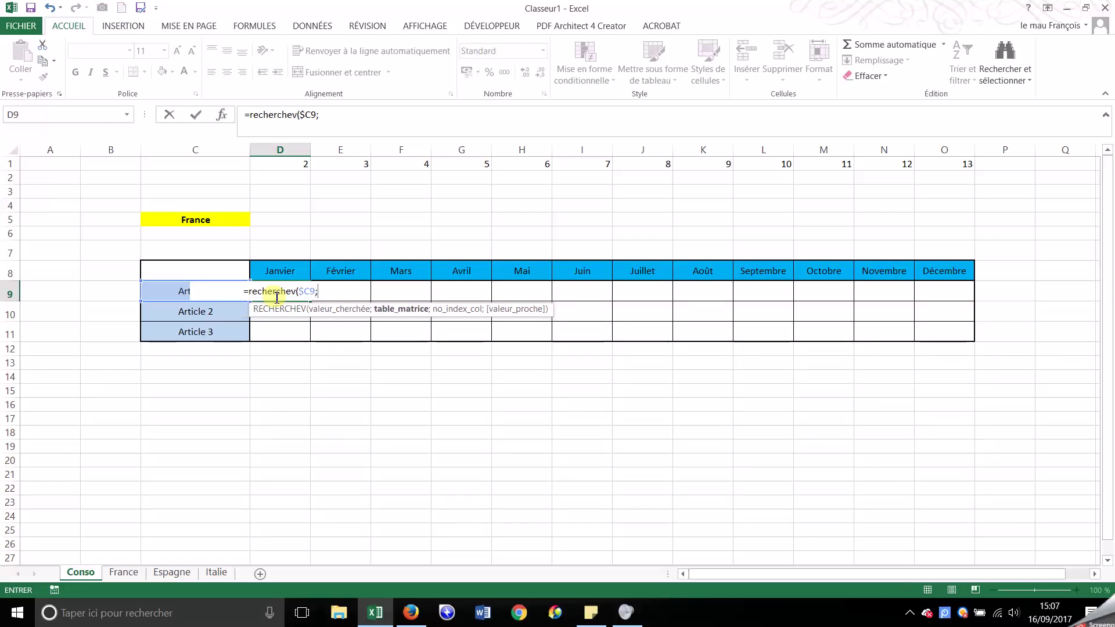
Complete the D9 formula with the table France!$A:$M, column index 2 and exact match FAUX.
left_click(122, 573)
left_click_drag(47, 150, 749, 140)
key("F4")
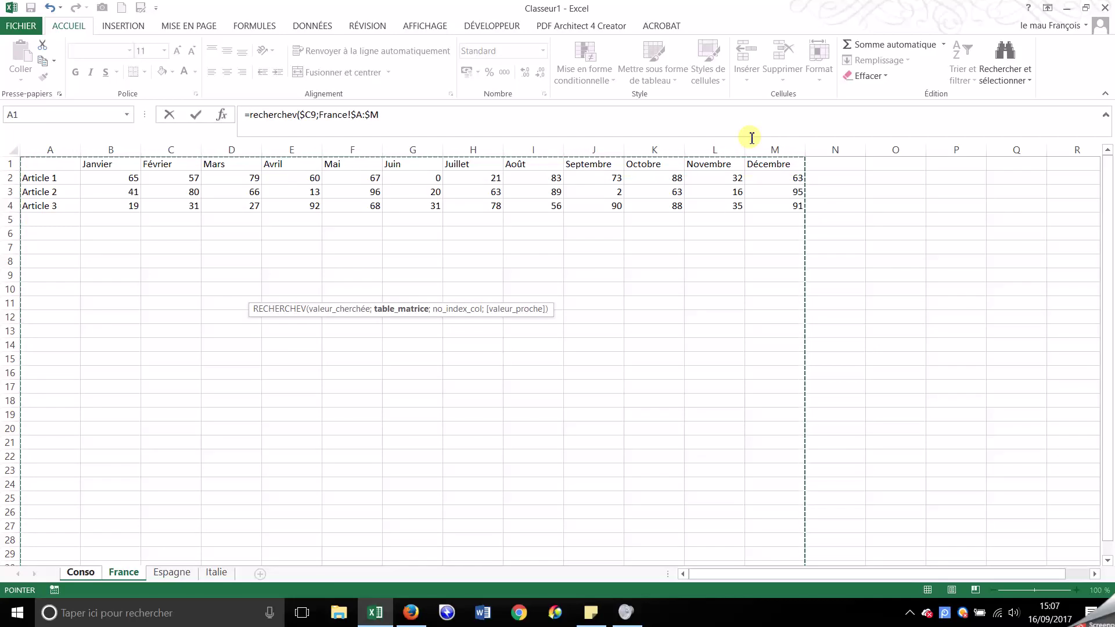
type(";")
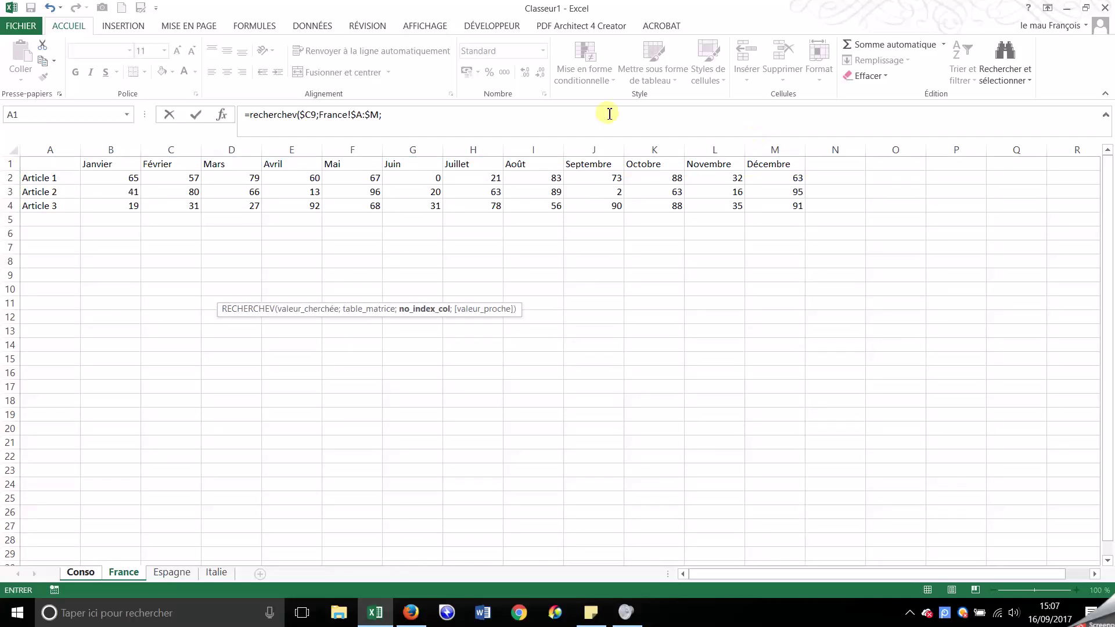
type("2")
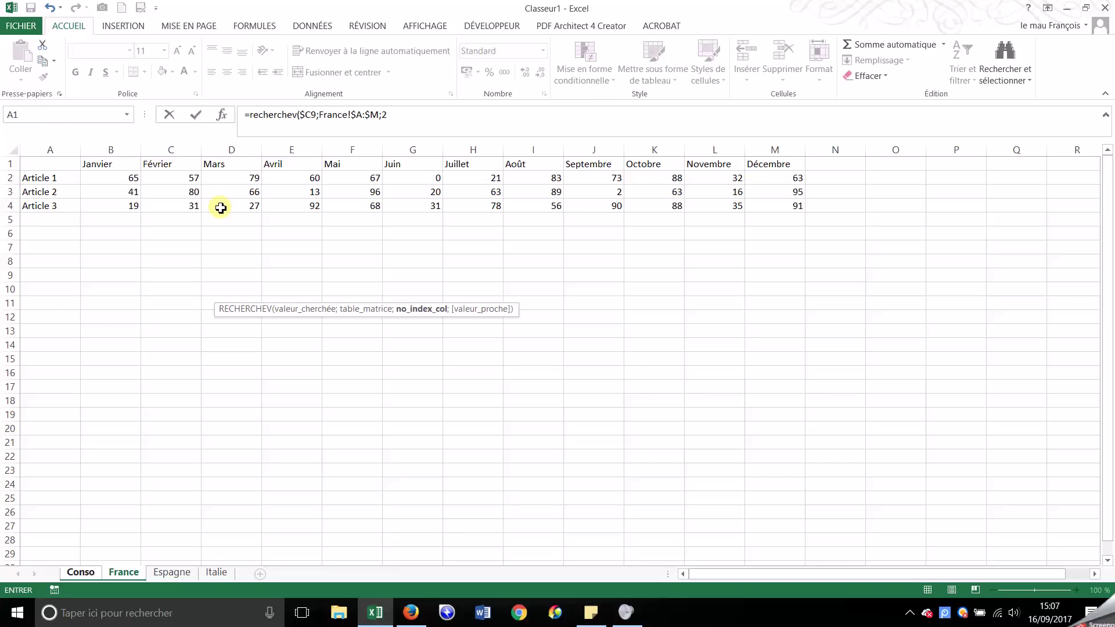
type(";faux)")
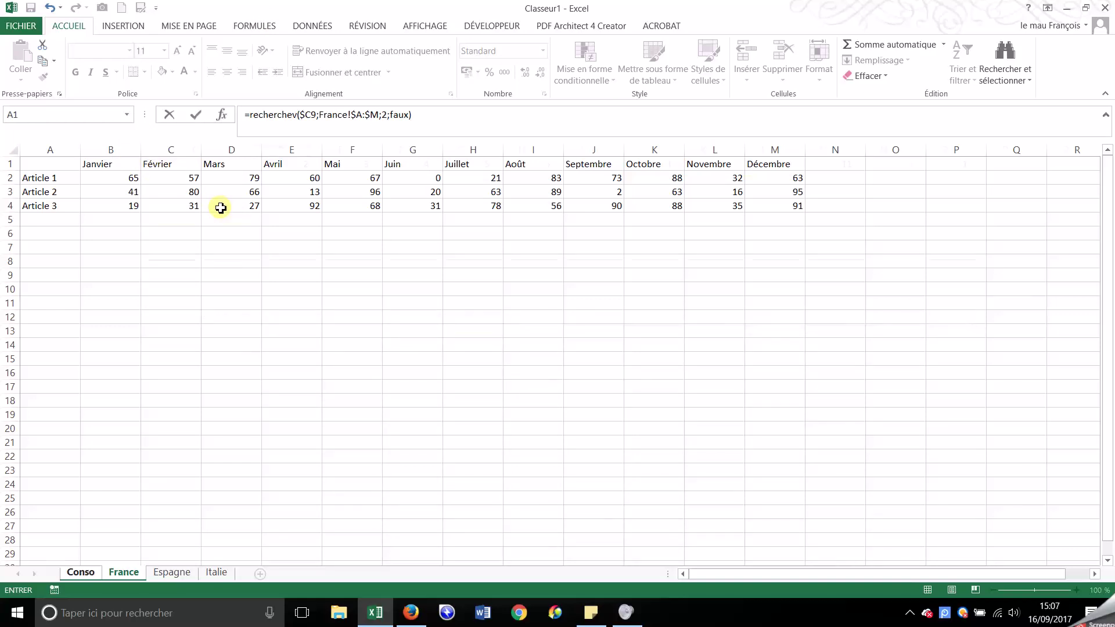
key("Return")
key("Up")
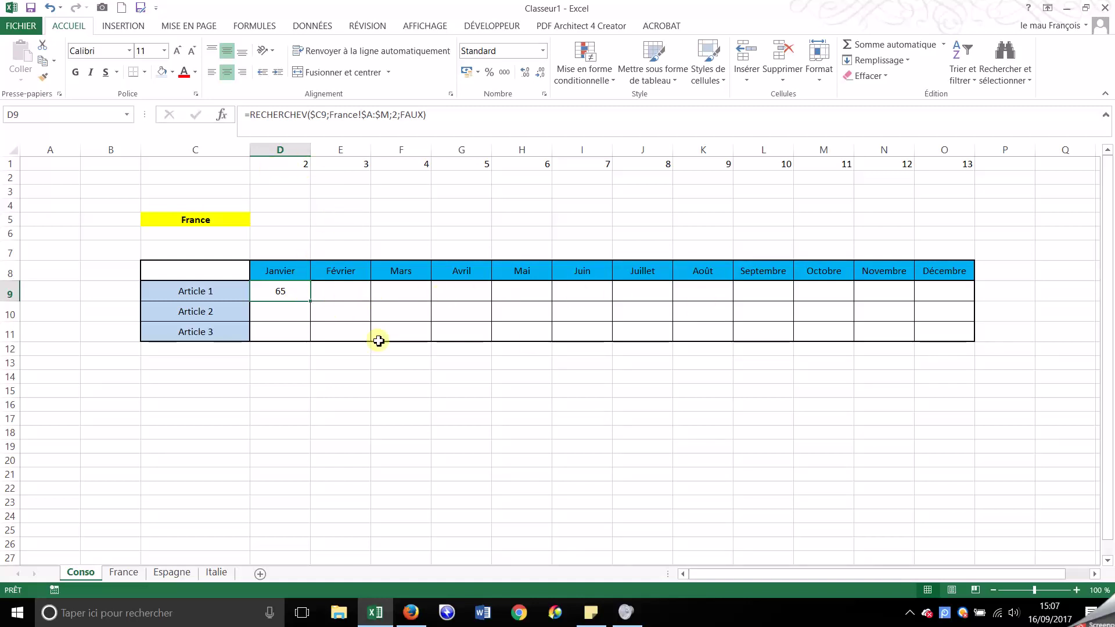
Replace the fixed column index in the D9 formula with D$1 from the row of column numbers.
left_click_drag(296, 163, 935, 163)
left_click(327, 227)
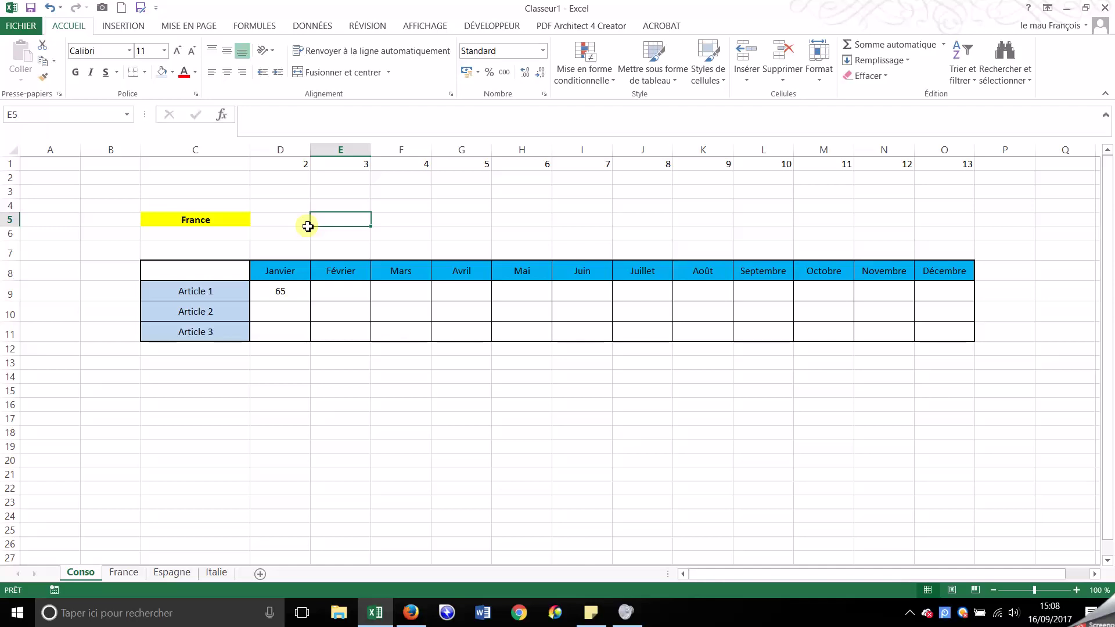
left_click(288, 291)
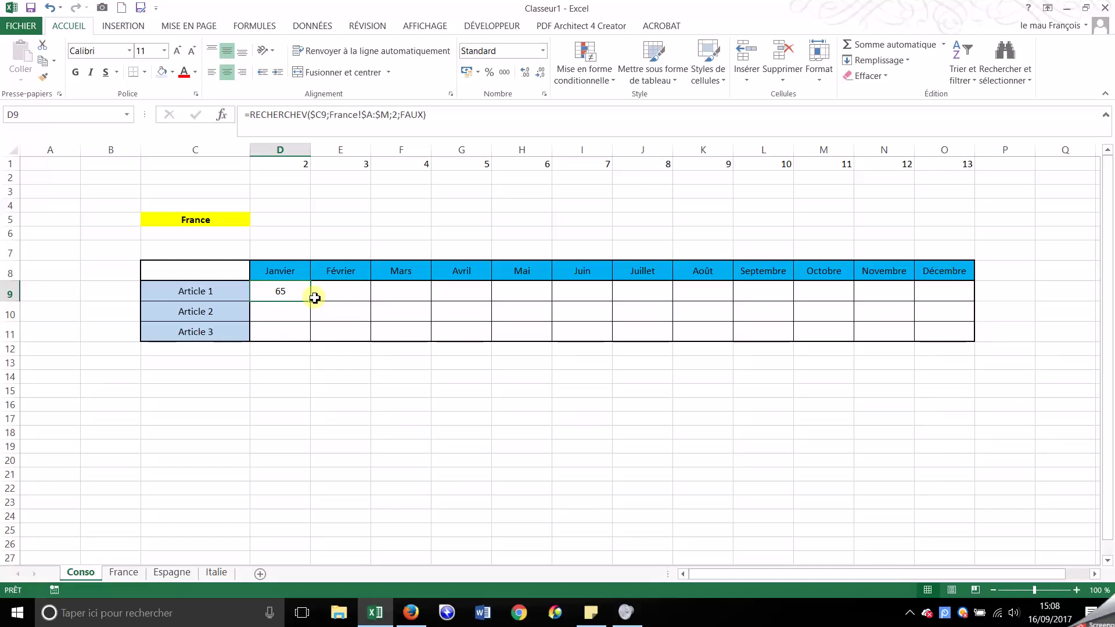
left_click(395, 116)
key("BackSpace")
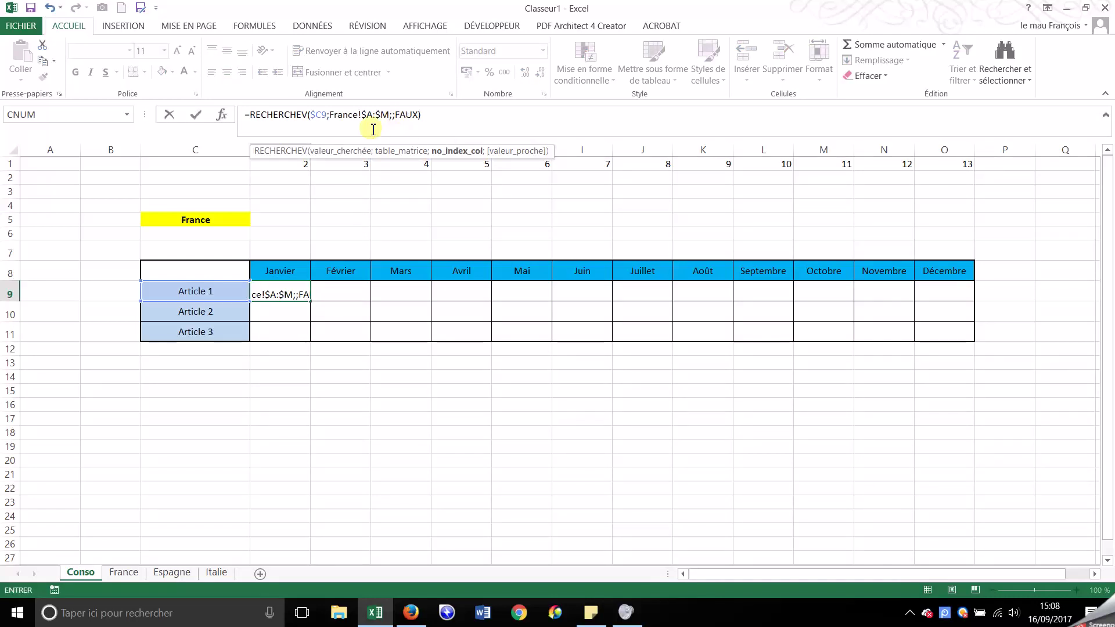
left_click(298, 165)
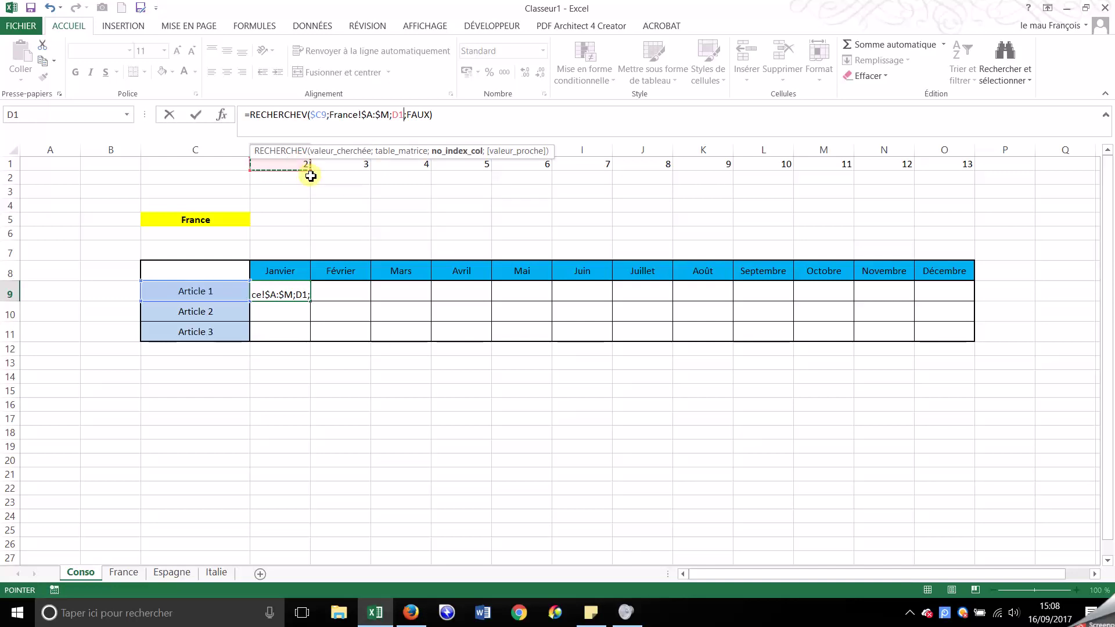
left_click(399, 116)
type("$")
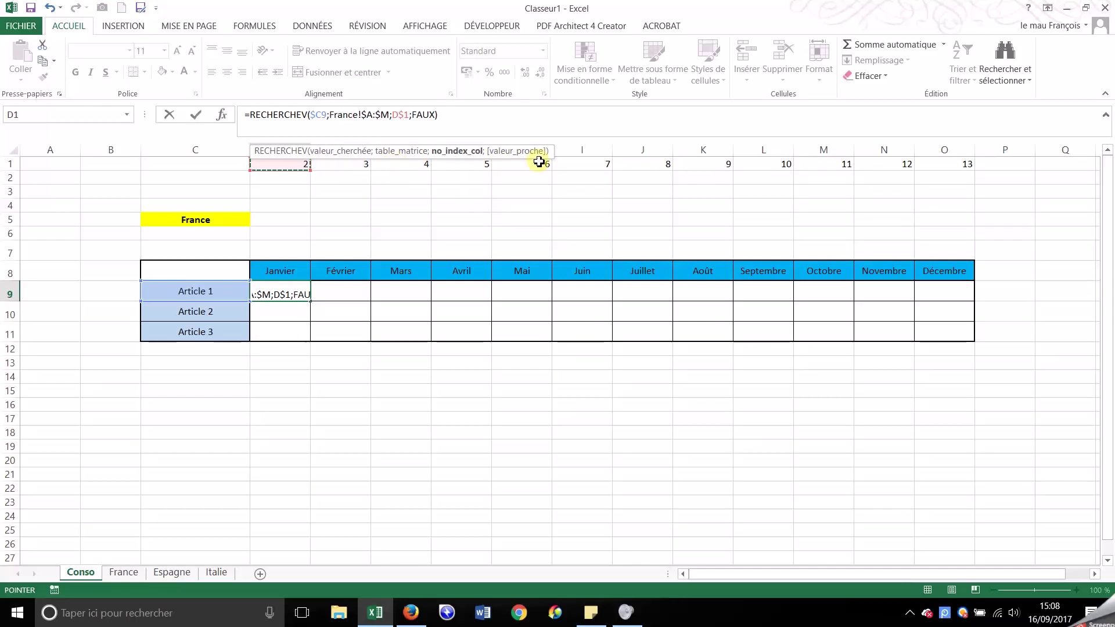
key("ctrl+Return")
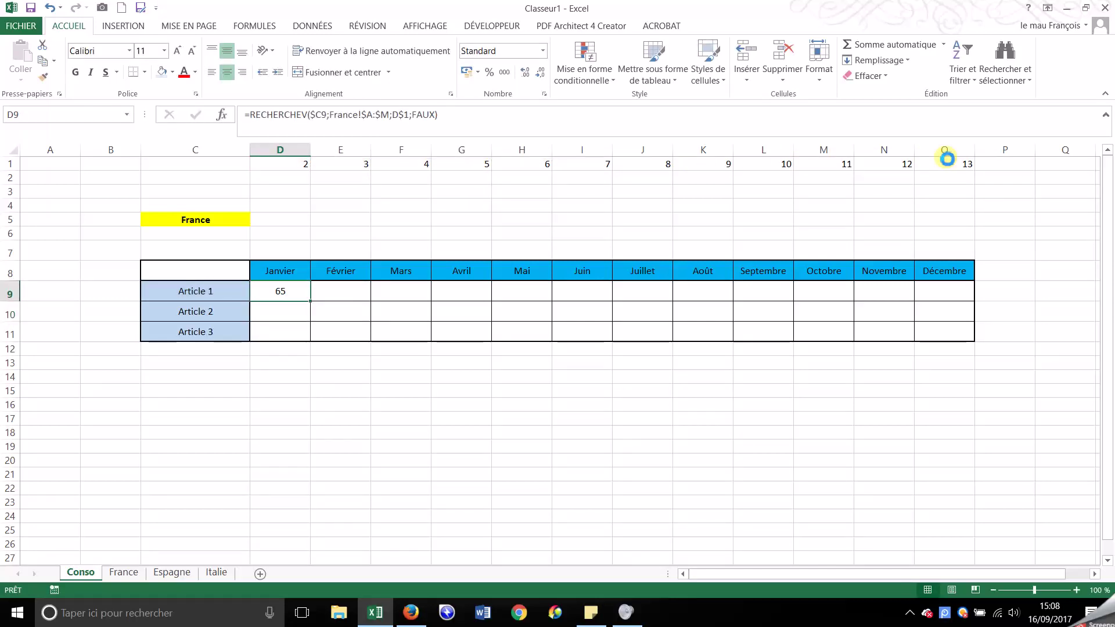
Copy the D9 formula to the whole table D9:O11, covering all three articles and twelve months.
key("ctrl+c")
key("shift+Down")
key("shift+Right")
key("shift+Right")
key("shift+Down")
key("shift+Right")
key("shift+Right")
key("shift+Right")
key("shift+Right")
key("shift+Right")
key("shift+Right")
key("shift+Right")
key("shift+Right")
key("shift+Right")
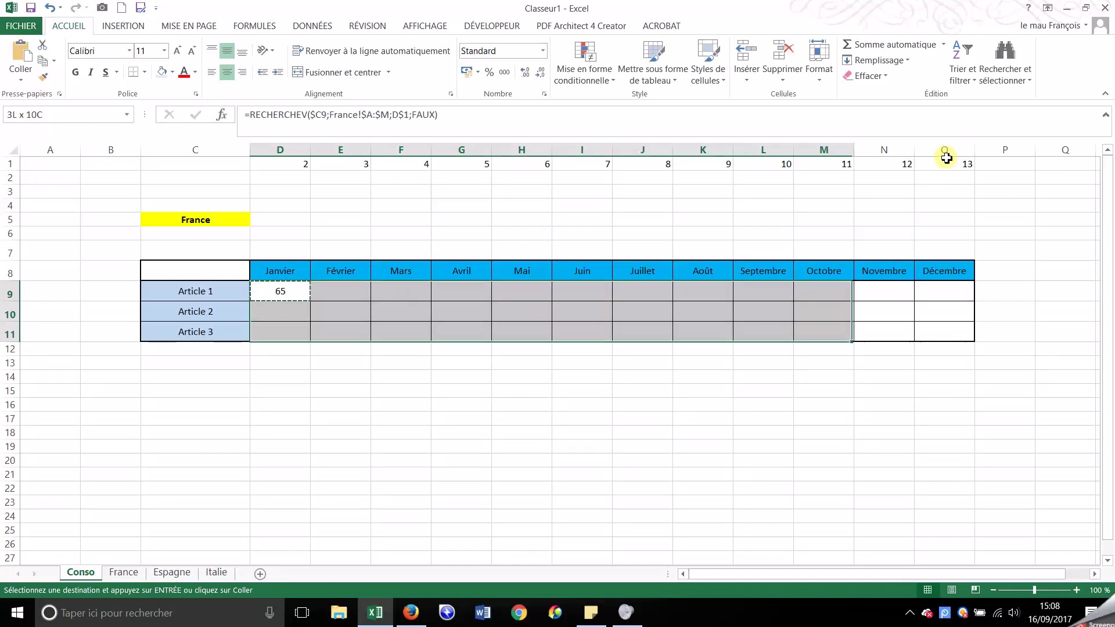
right_click(633, 299)
left_click(705, 373)
left_click(359, 227)
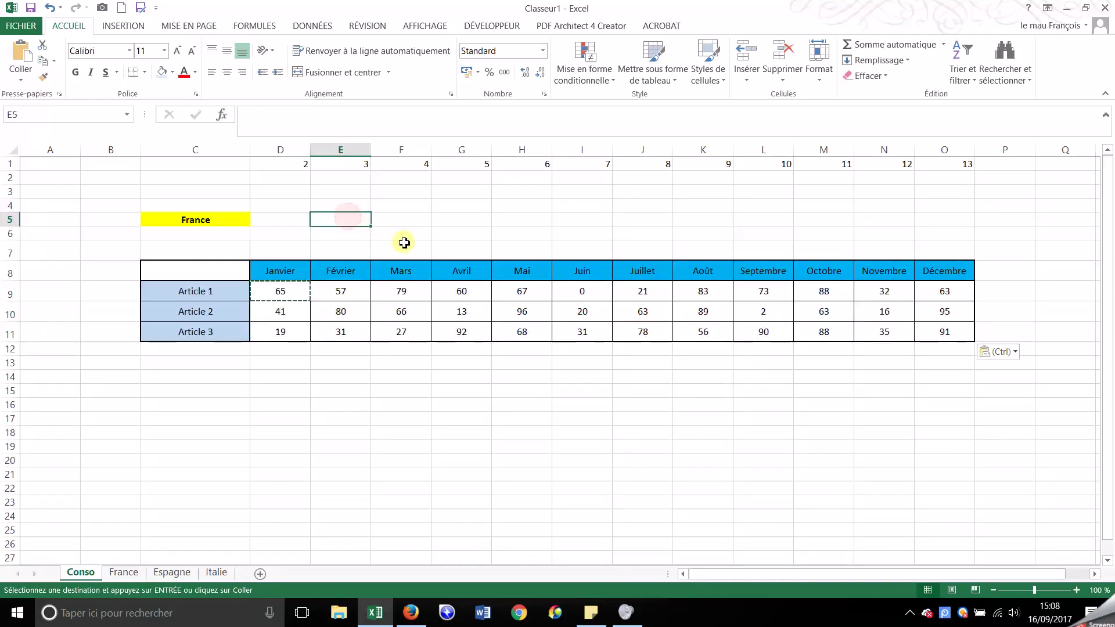
Replace the France sheet name in the D9 formula with an INDIRECT function pointing to the absolute reference $C$5.
left_click(271, 294)
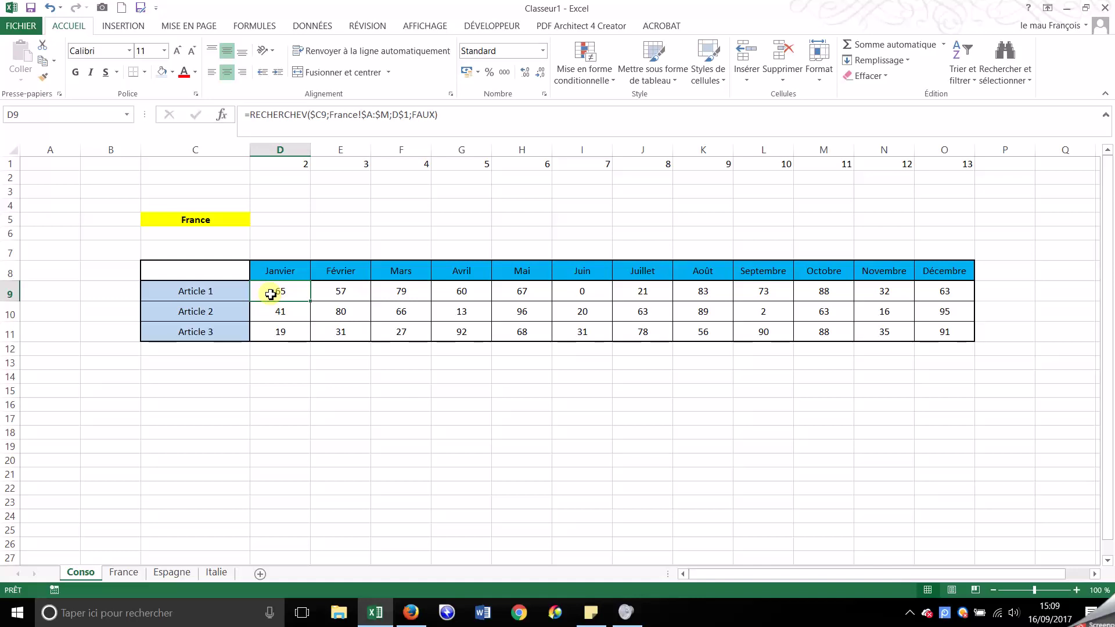
left_click(227, 219)
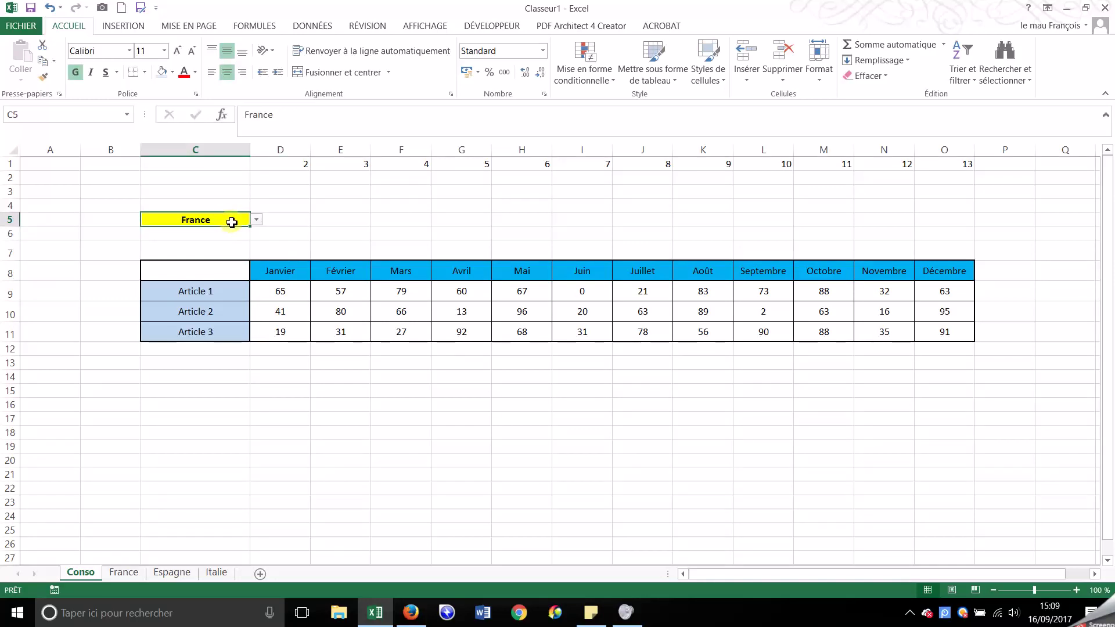
left_click(292, 292)
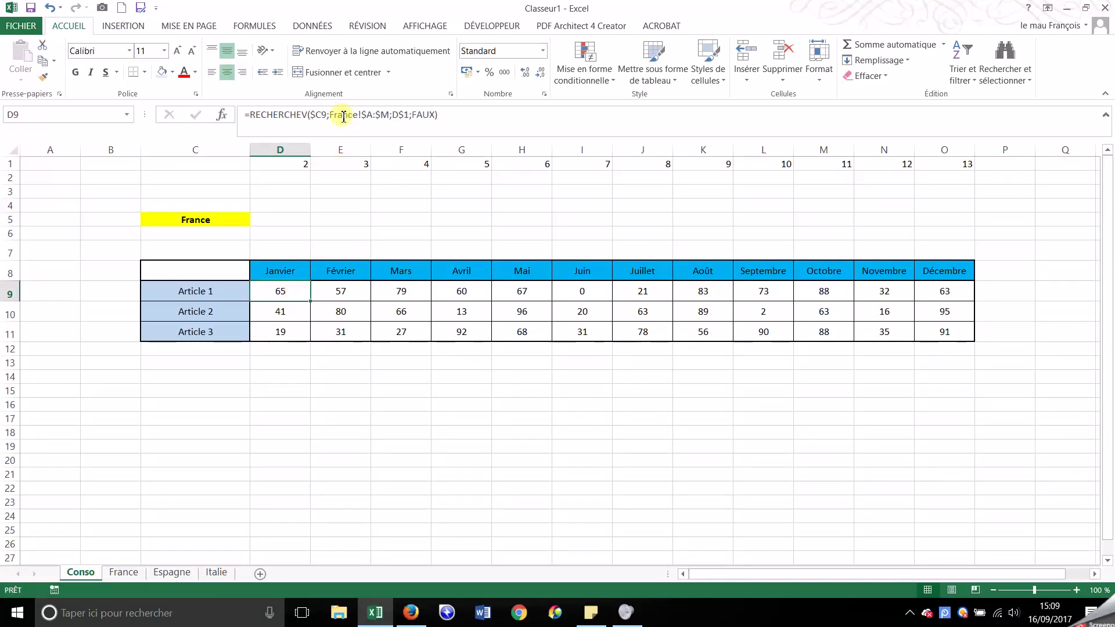
left_click(335, 115)
double_click(343, 114)
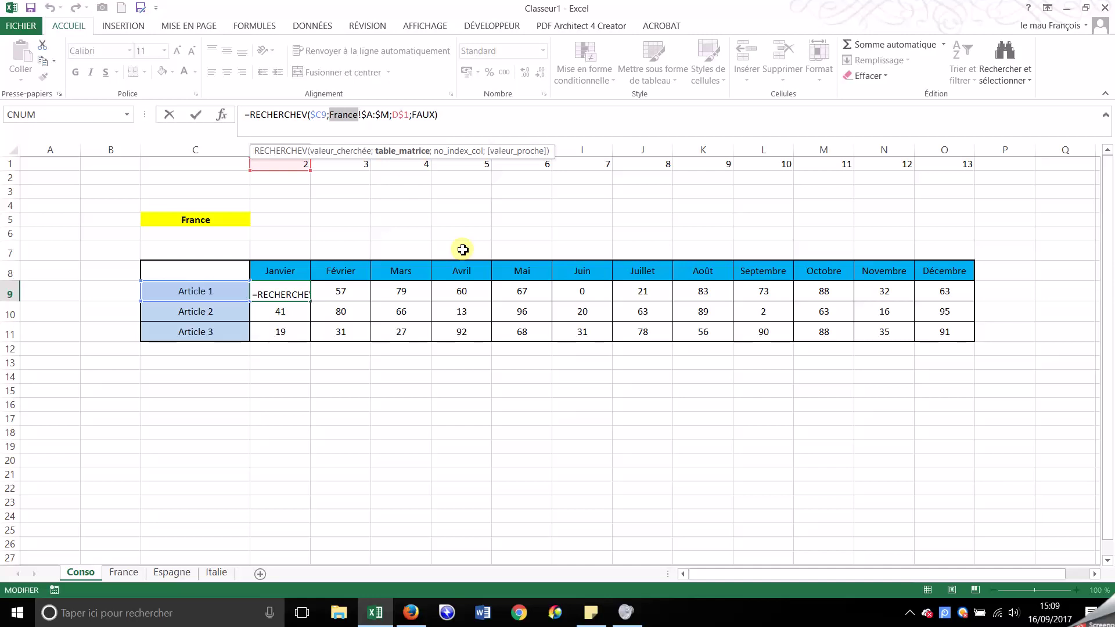
type("indirect")
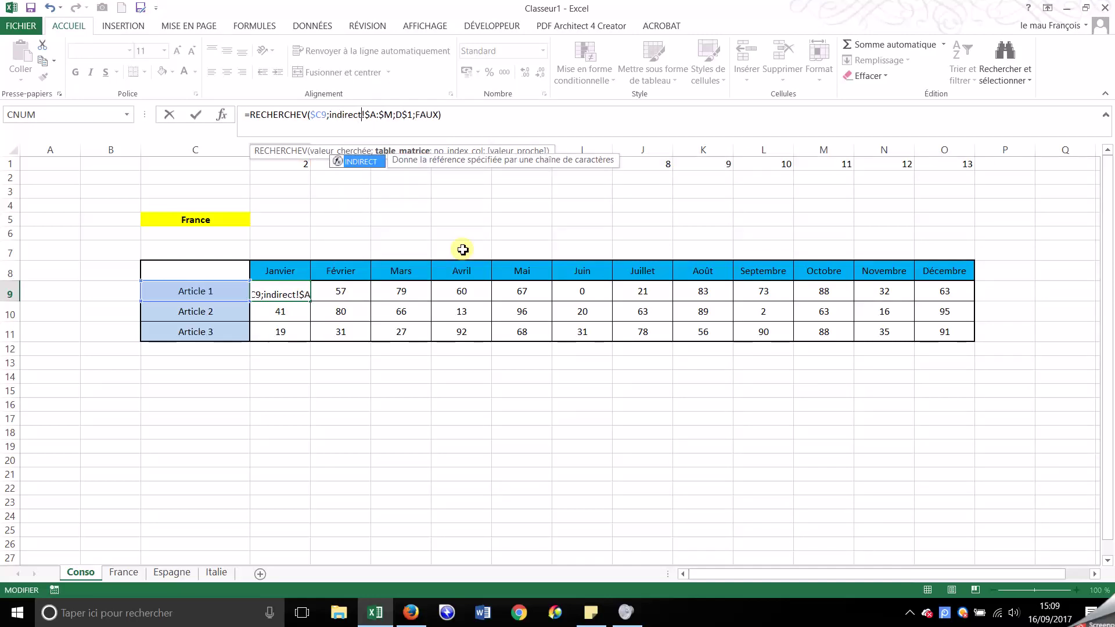
type("(")
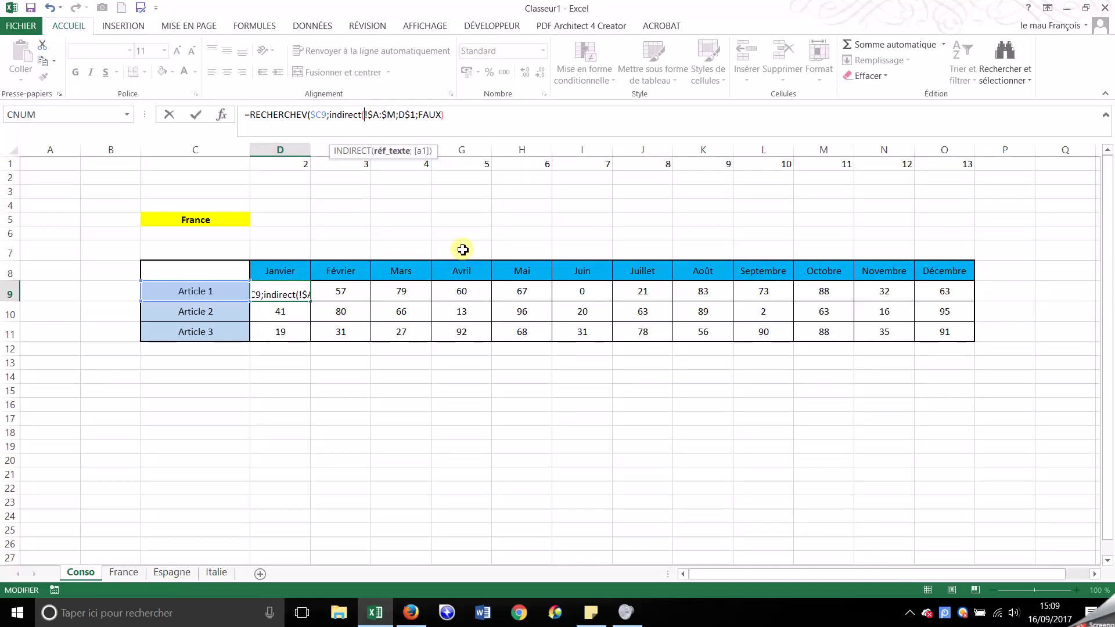
left_click(223, 223)
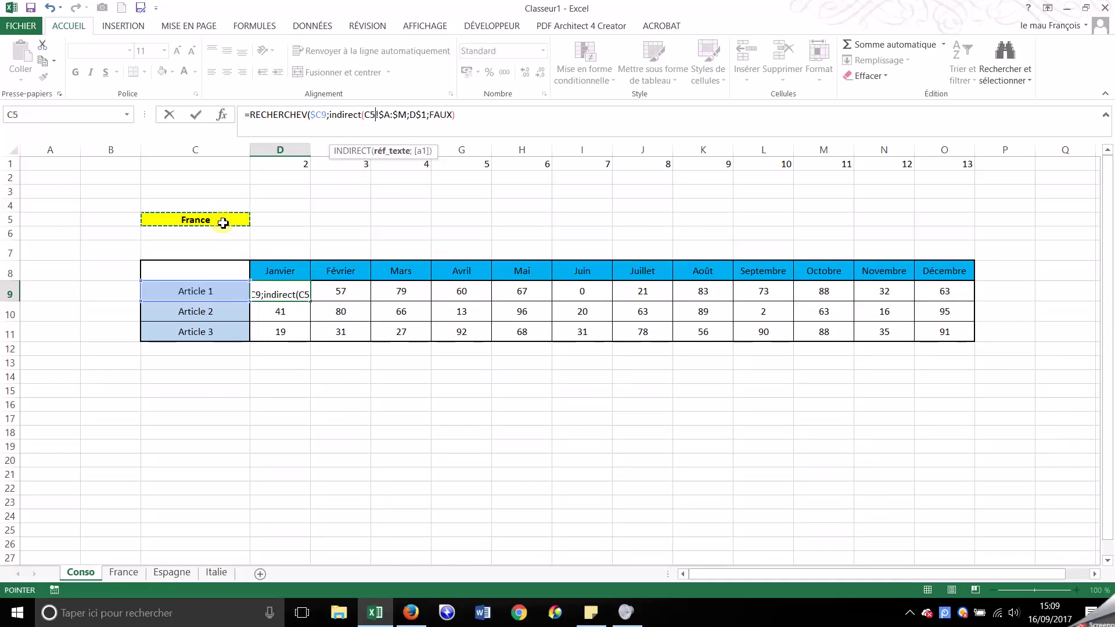
key("F4")
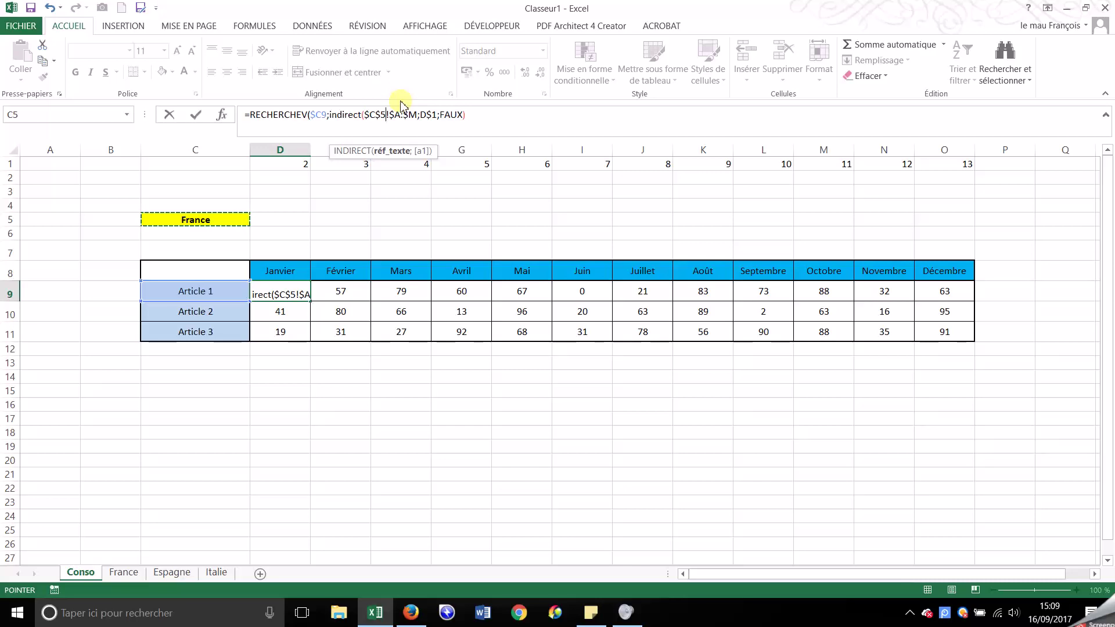
Complete the INDIRECT argument in D9 as $C$5&"!$A:$M", close its parenthesis and validate the formula.
type("&")
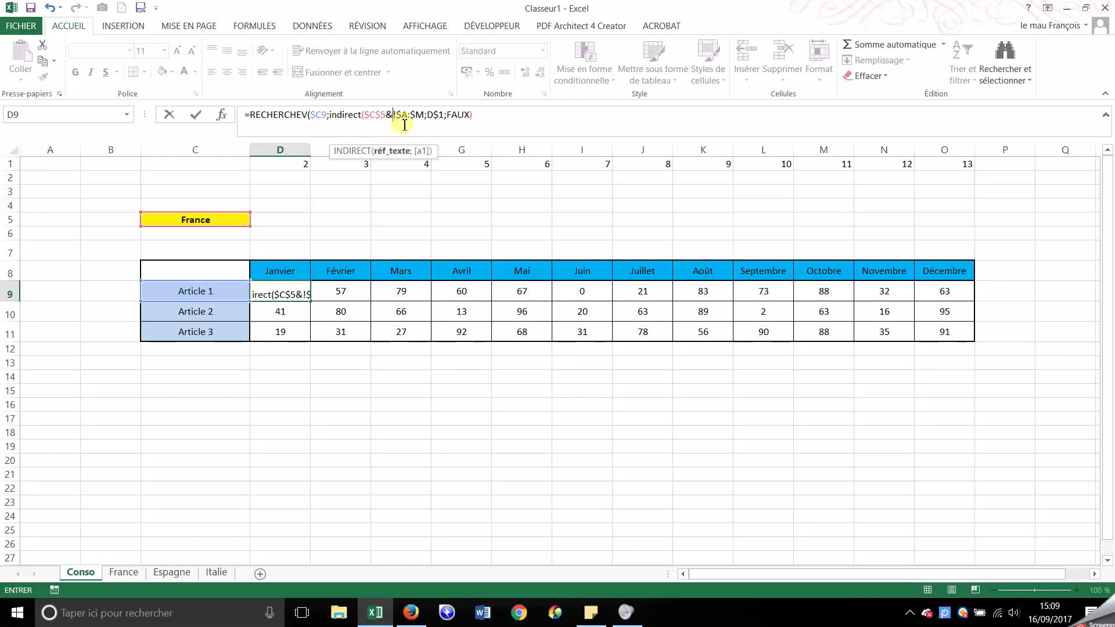
type("\"")
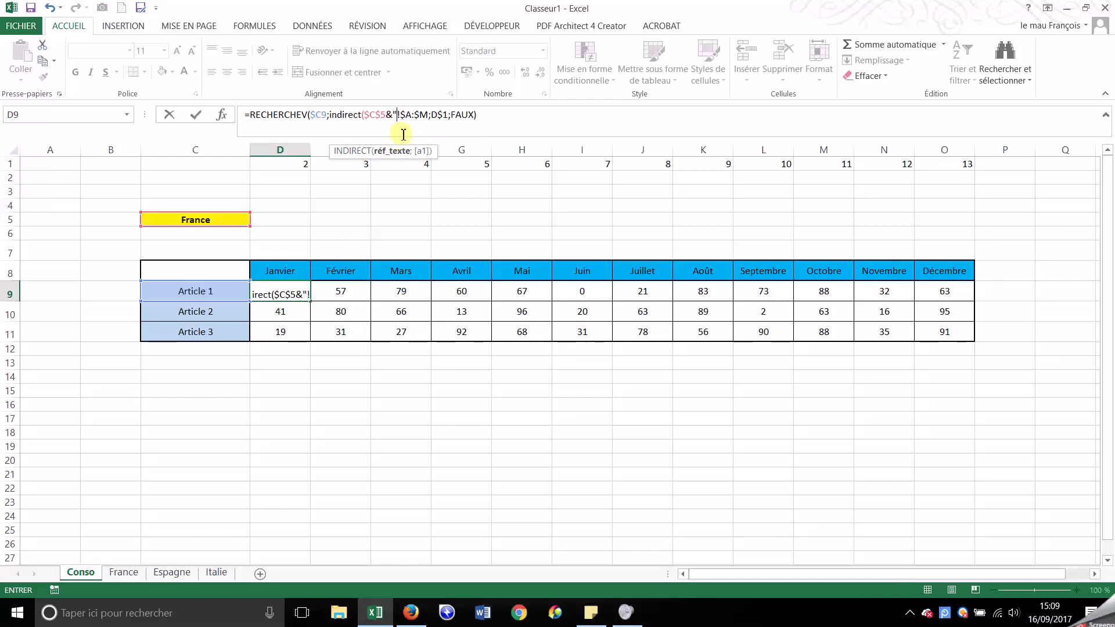
left_click(428, 118)
type("\")")
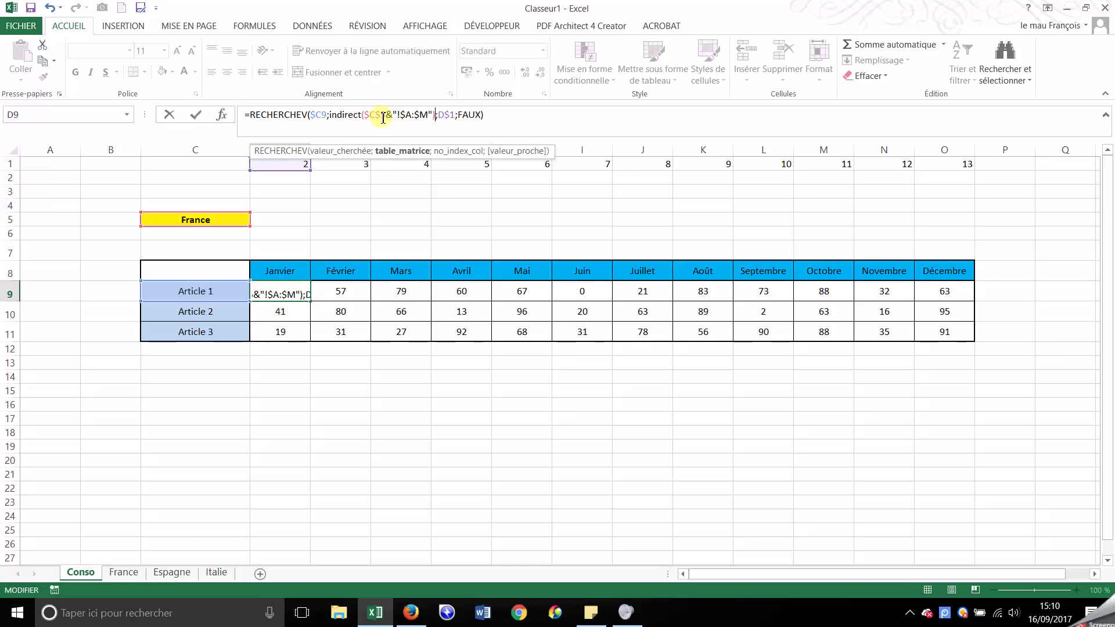
key("ctrl+Return")
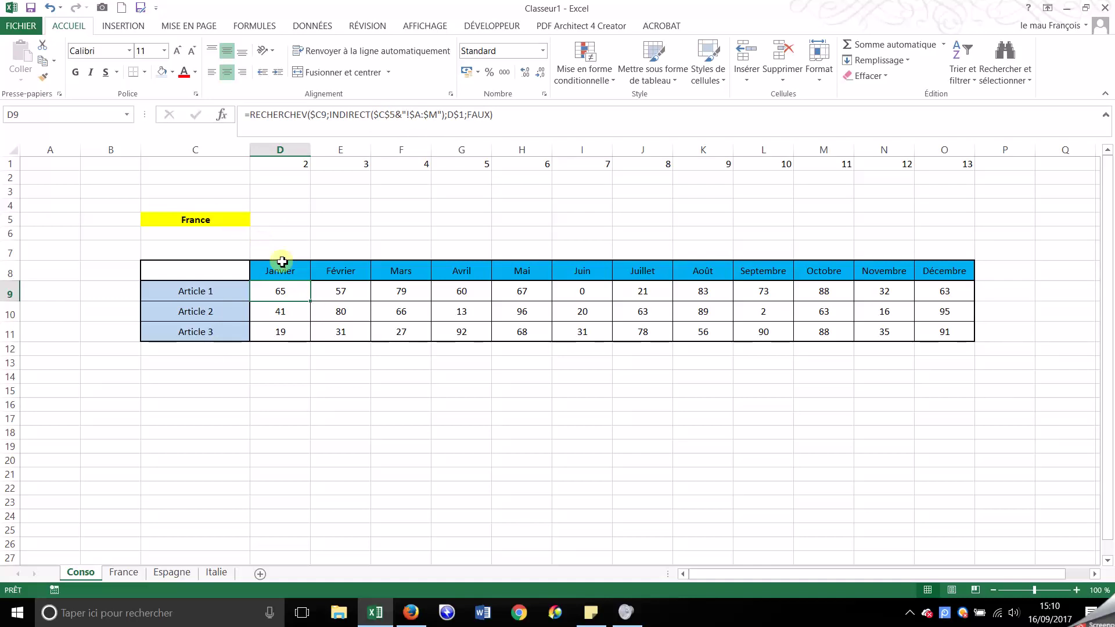
Copy the D9 formula to the whole table D9:O11, pasting formulas only.
key("ctrl+c")
left_click_drag(286, 288, 931, 329)
right_click(931, 328)
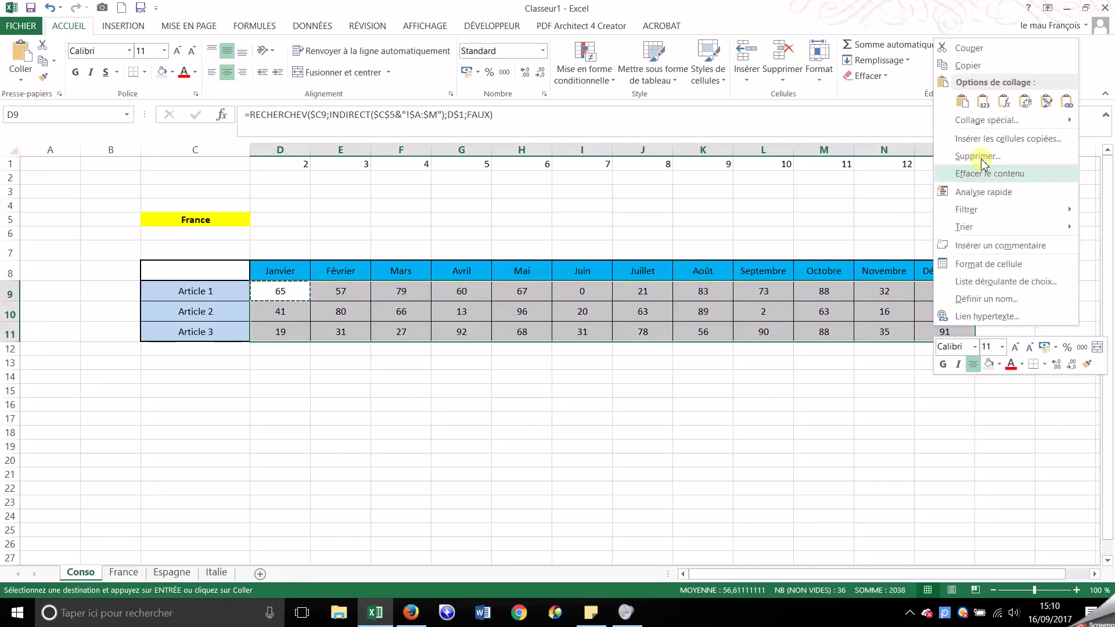
left_click(1005, 103)
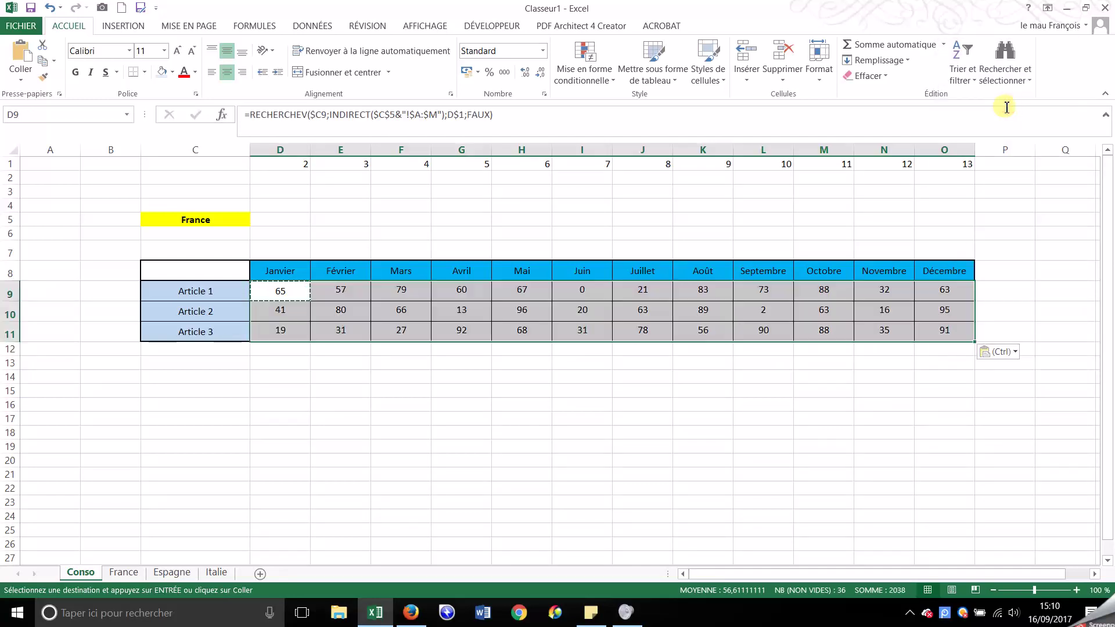
left_click(444, 211)
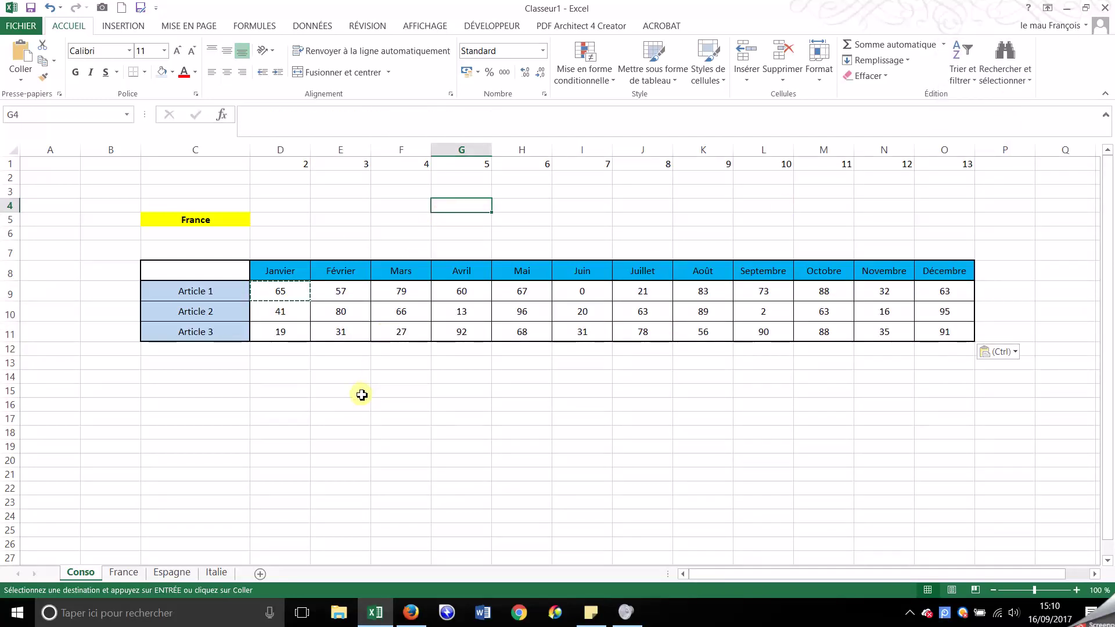
key("Escape")
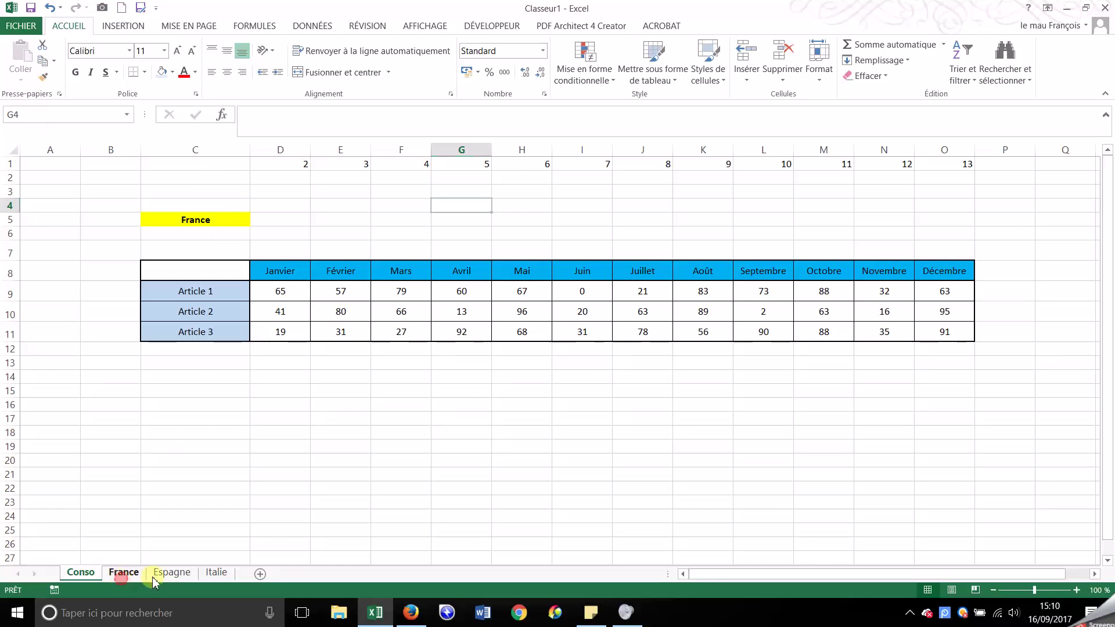
Look through the France, Espagne and Italie sheets to compare their layout, and return to the Conso sheet.
left_click(122, 573)
left_click(161, 574)
left_click(214, 573)
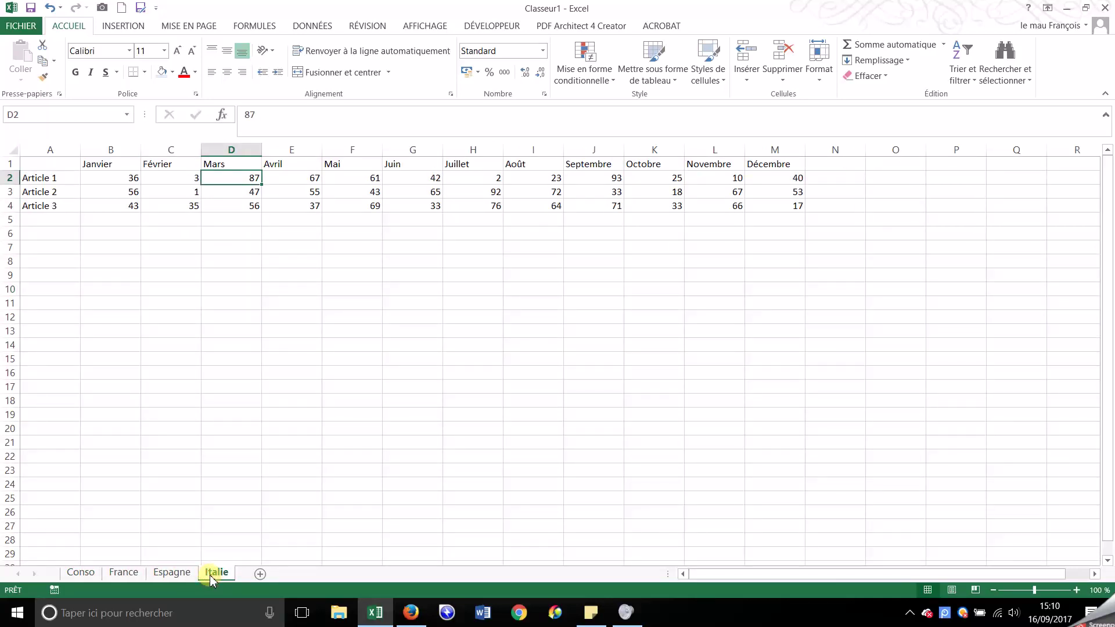
left_click(174, 574)
left_click(123, 574)
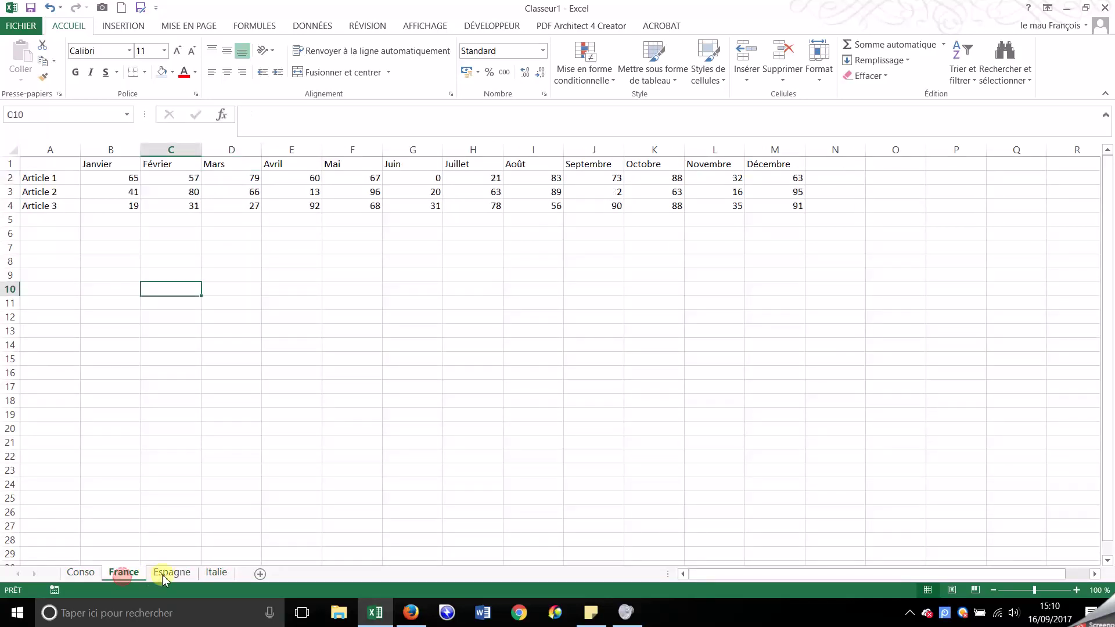
left_click(76, 575)
left_click(177, 314)
Choose Espagne as the country in cell C5.
left_click(239, 222)
left_click(256, 220)
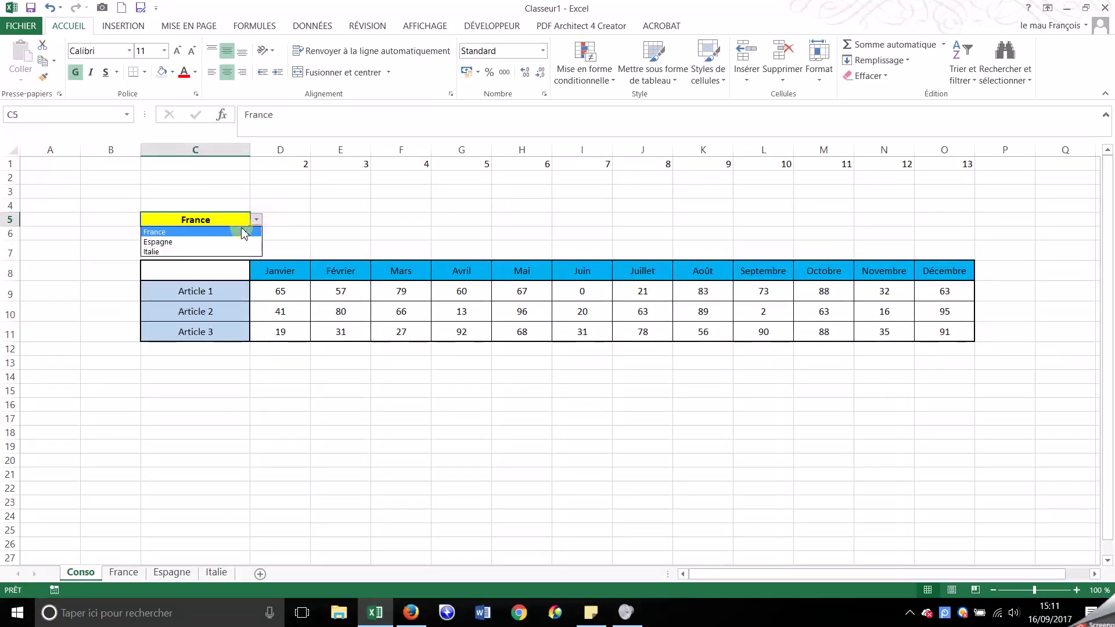
left_click(231, 241)
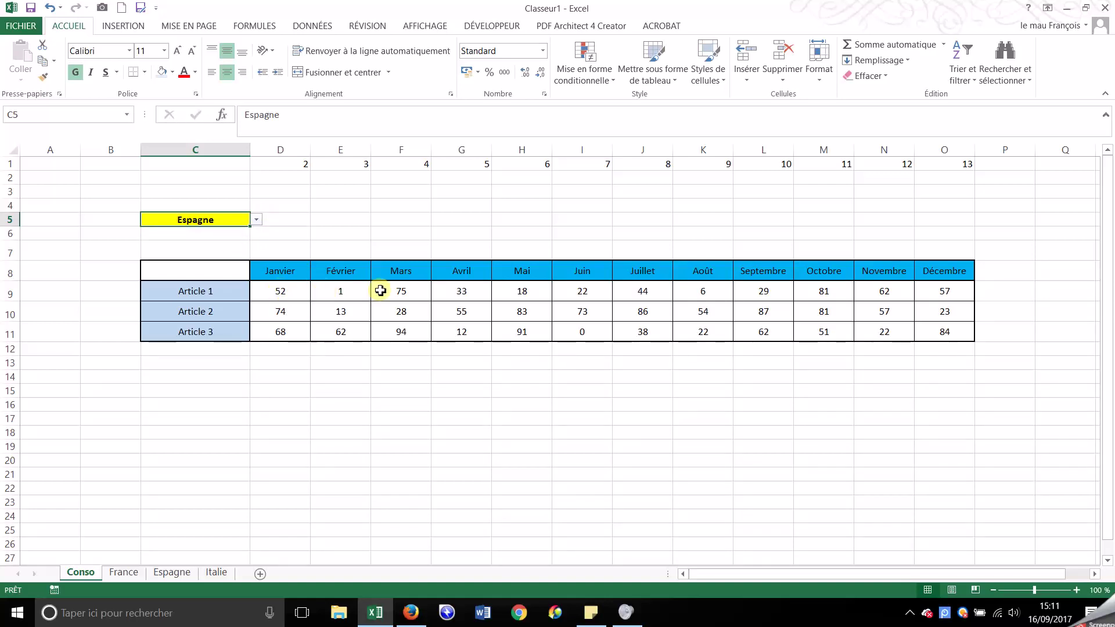
Compare the January to March figures for Article 1 and Article 2 in the Conso table with those on the Espagne sheet.
left_click(291, 294)
left_click(337, 291)
left_click(400, 291)
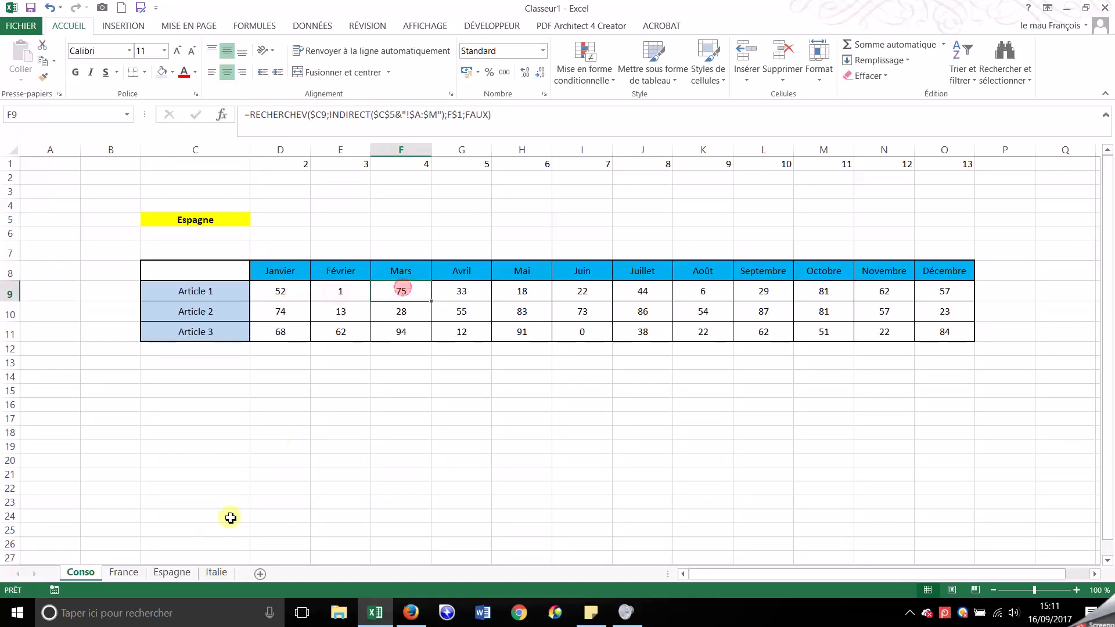
left_click(172, 573)
left_click(131, 178)
left_click(192, 177)
left_click(223, 169)
left_click(118, 193)
left_click(184, 190)
left_click(232, 191)
left_click(82, 572)
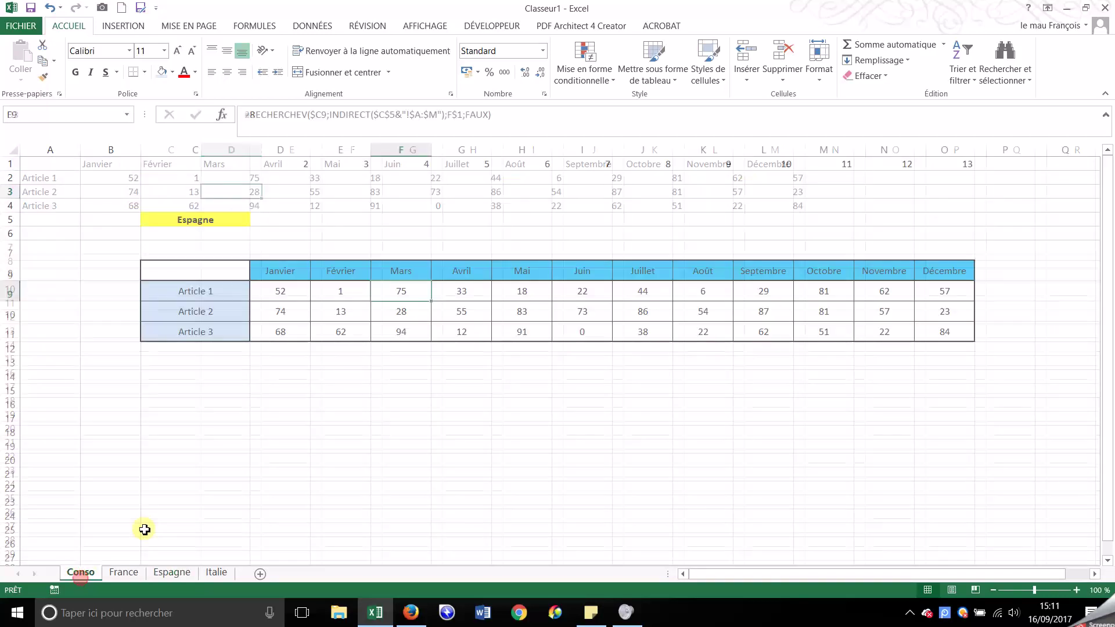
left_click(264, 315)
left_click(340, 314)
Choose Italie as the country in cell C5 and check the table's January to March figures.
left_click(236, 221)
left_click(256, 220)
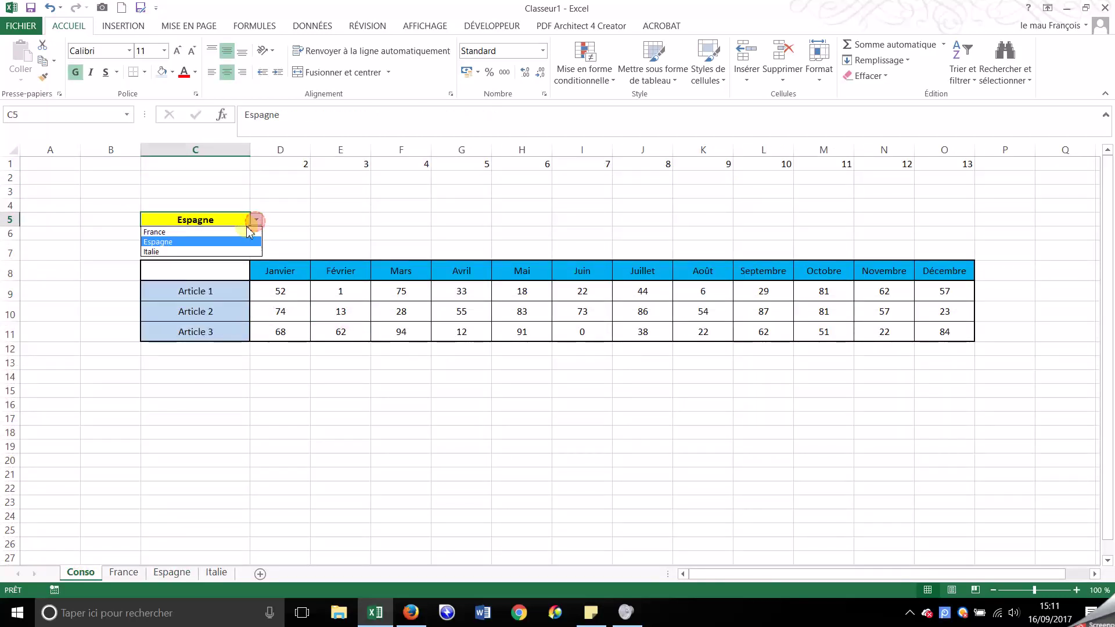
left_click(220, 252)
left_click_drag(291, 291, 437, 342)
left_click(401, 405)
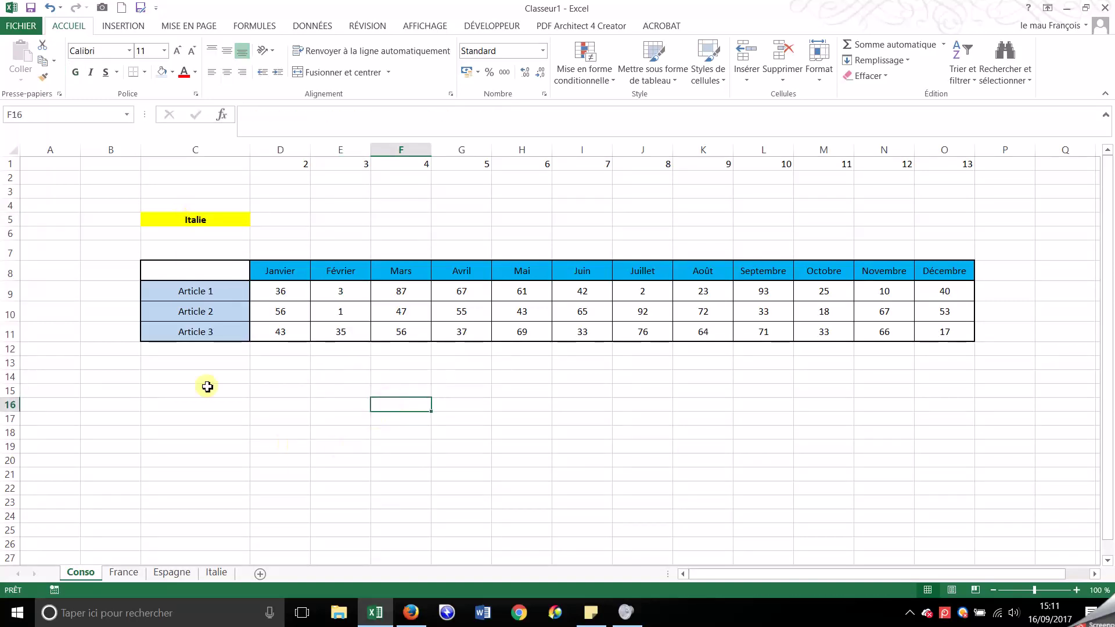
Compare the Conso table with the source figures on the Italie sheet and review the formula in D9.
left_click(216, 576)
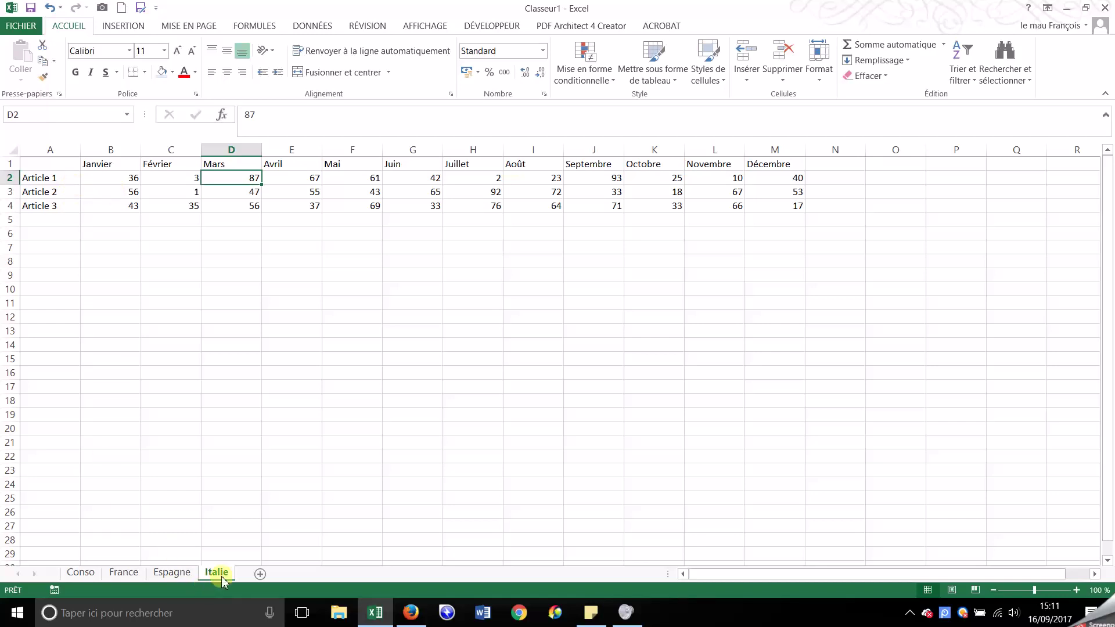
left_click(76, 572)
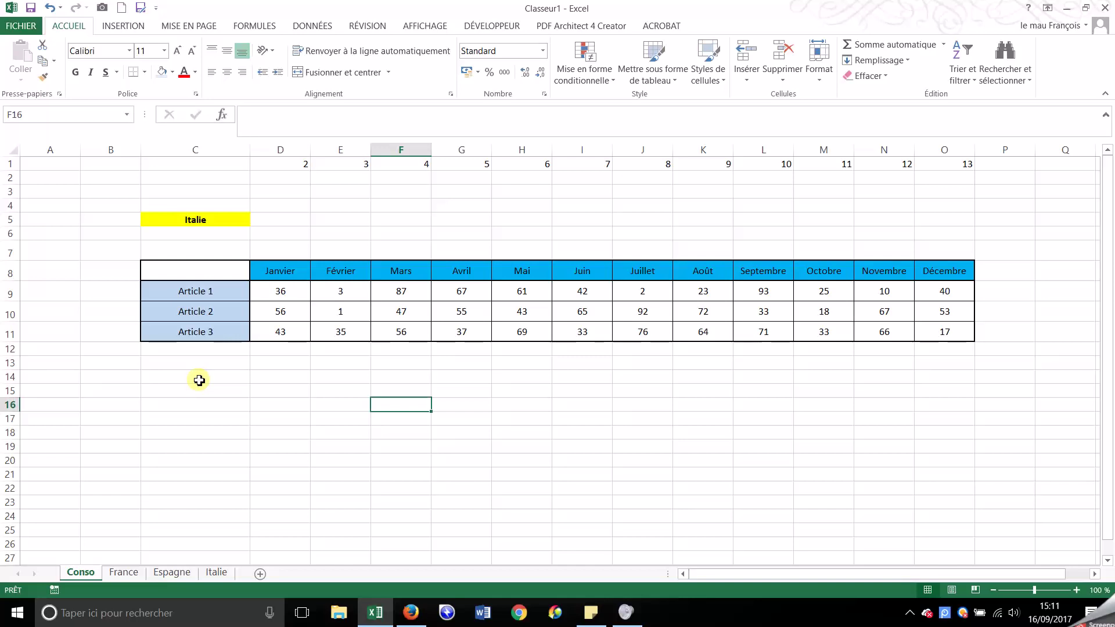
left_click(293, 293)
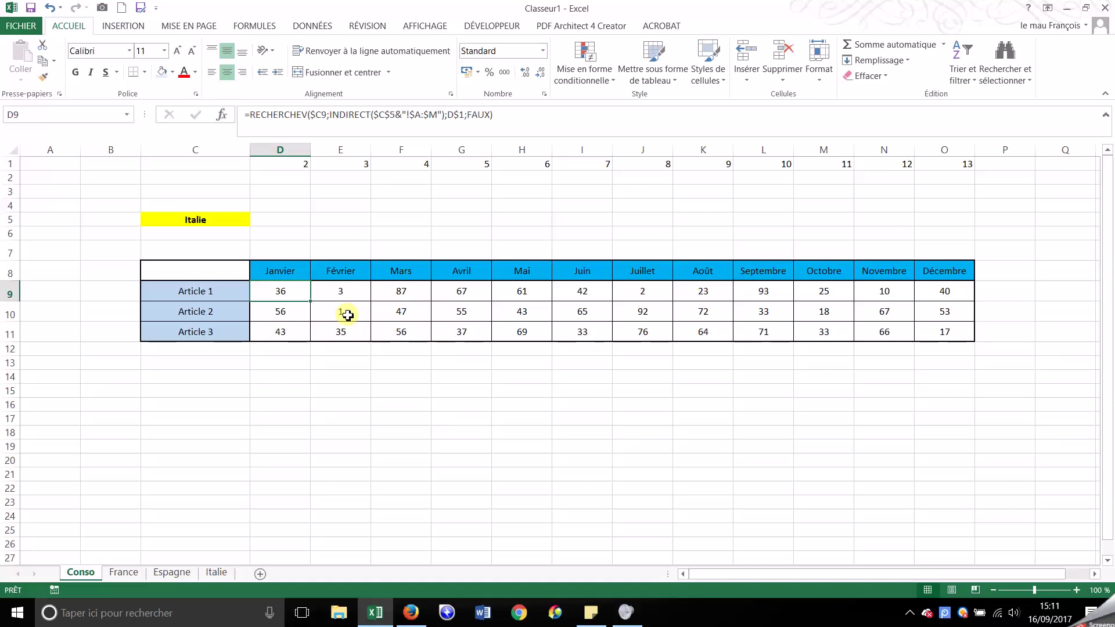
left_click(945, 614)
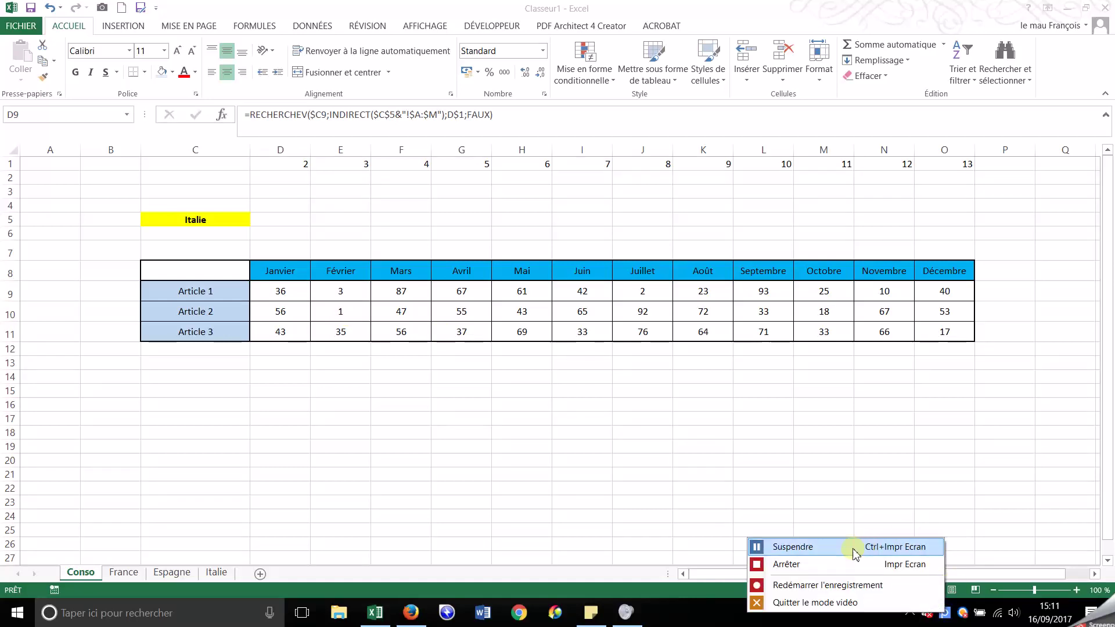
left_click(816, 563)
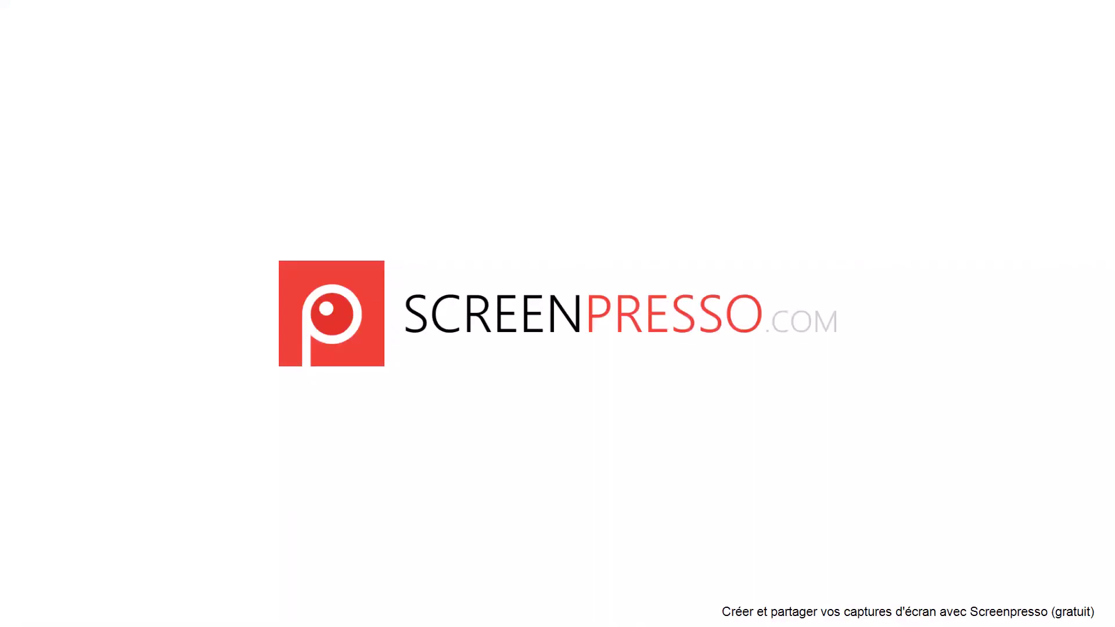